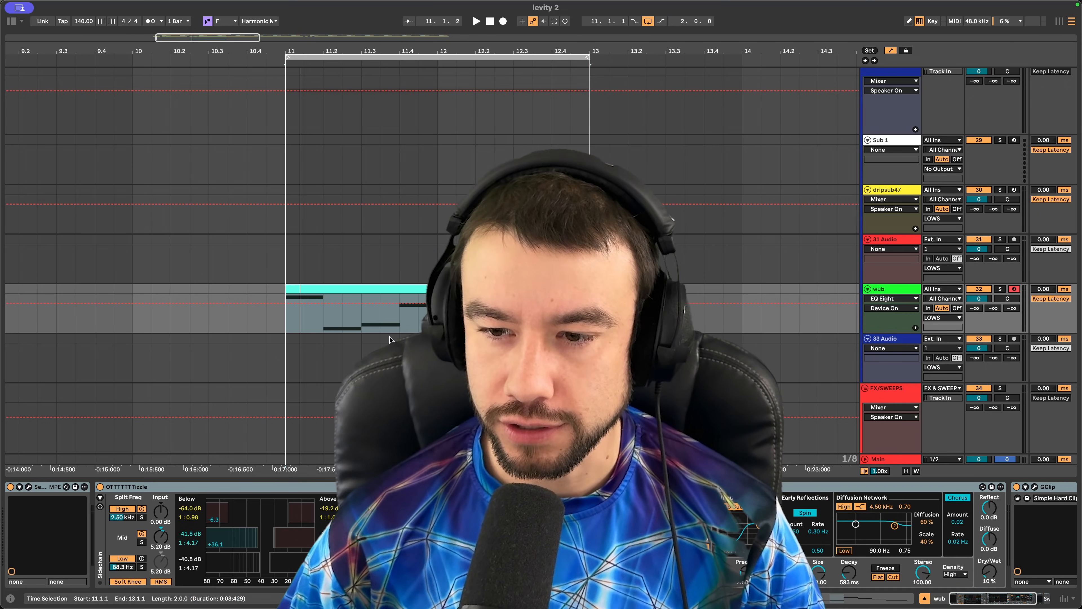
- Play the wub loop, select the wub track, and open its MIDI clip in the note editor
key(space)
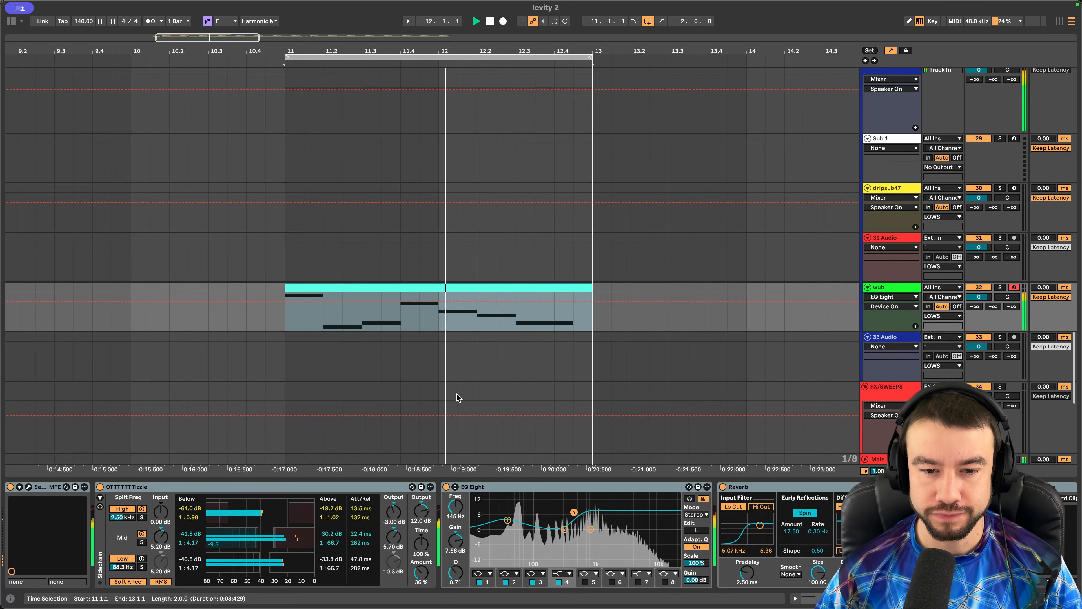
right_click(400, 363)
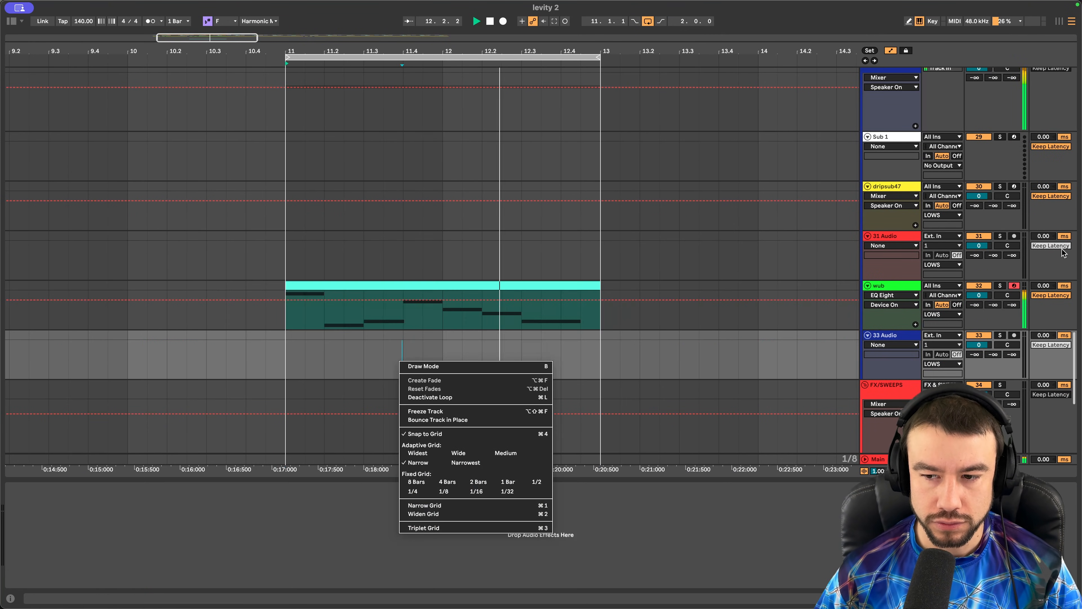
key(Escape)
click(490, 317)
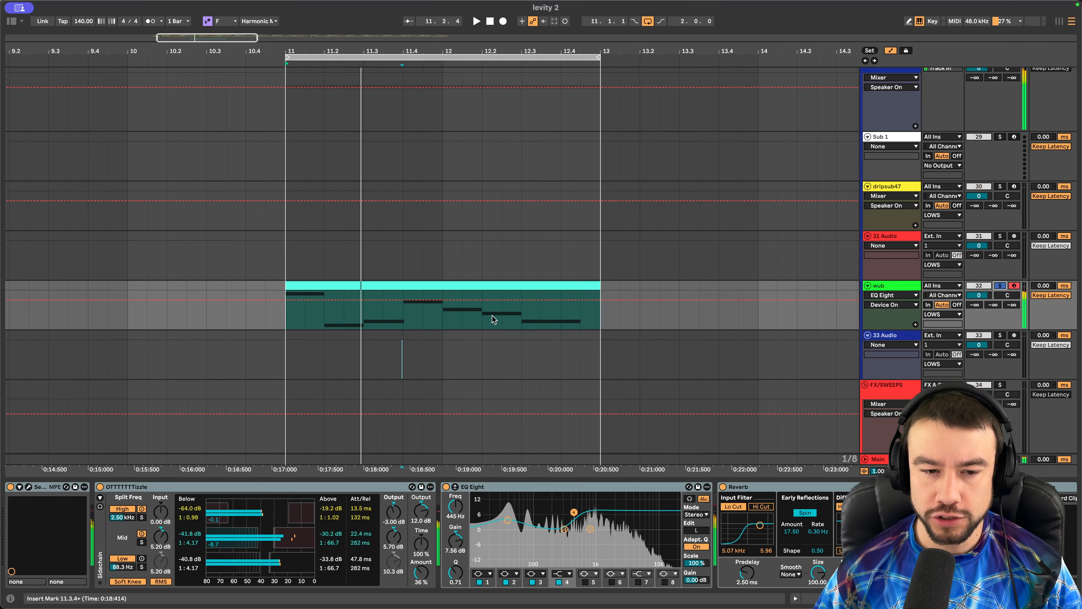
double_click(368, 290)
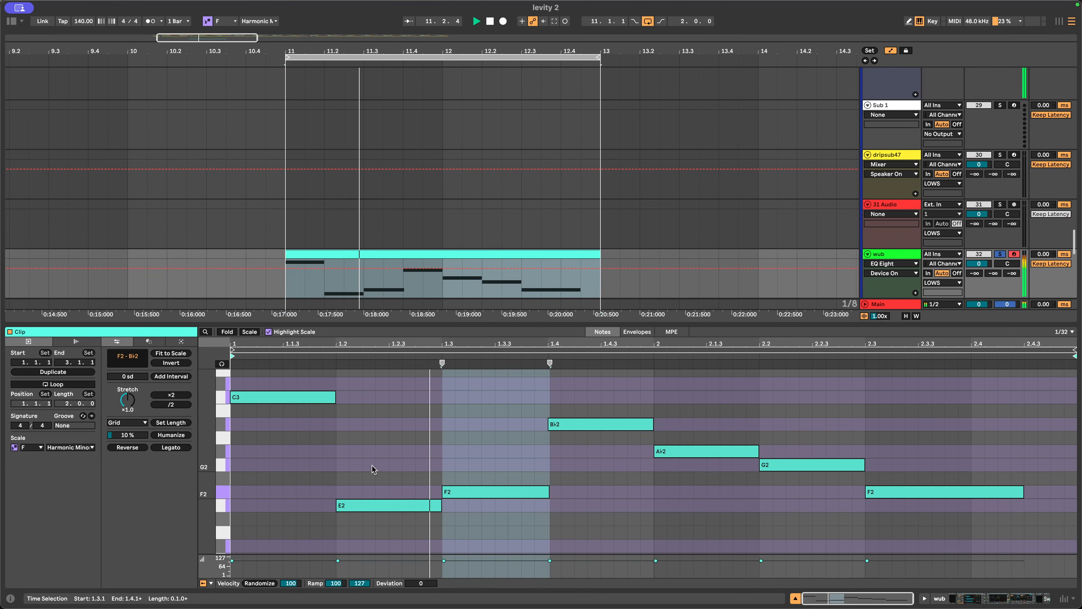
- Return to the wub device chain, scroll to GClip and the meter, and open Serum 2's window
click(884, 259)
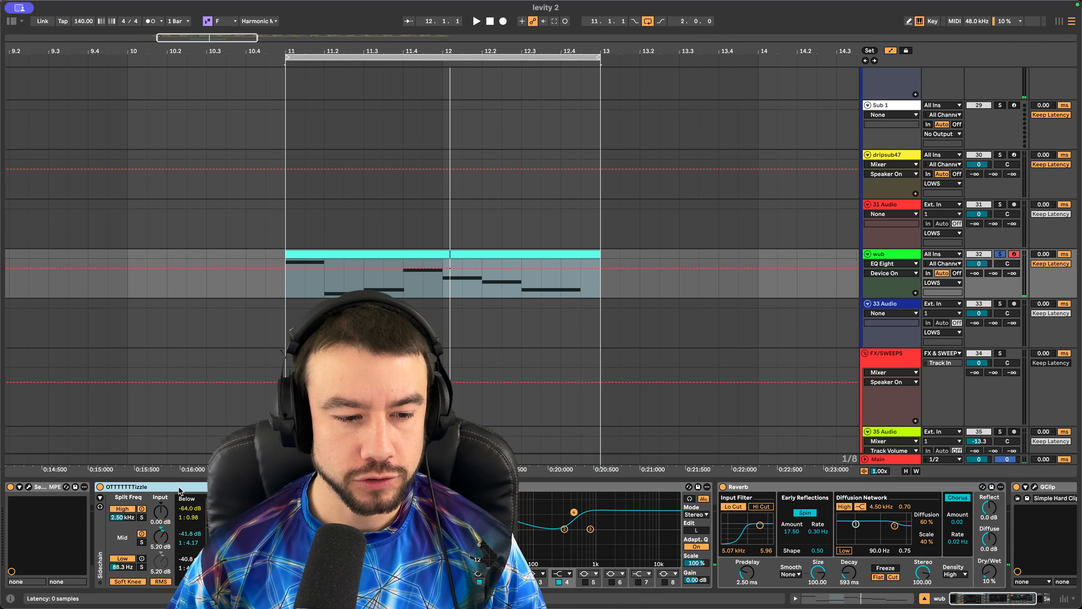
scroll(192, 526, right, 5)
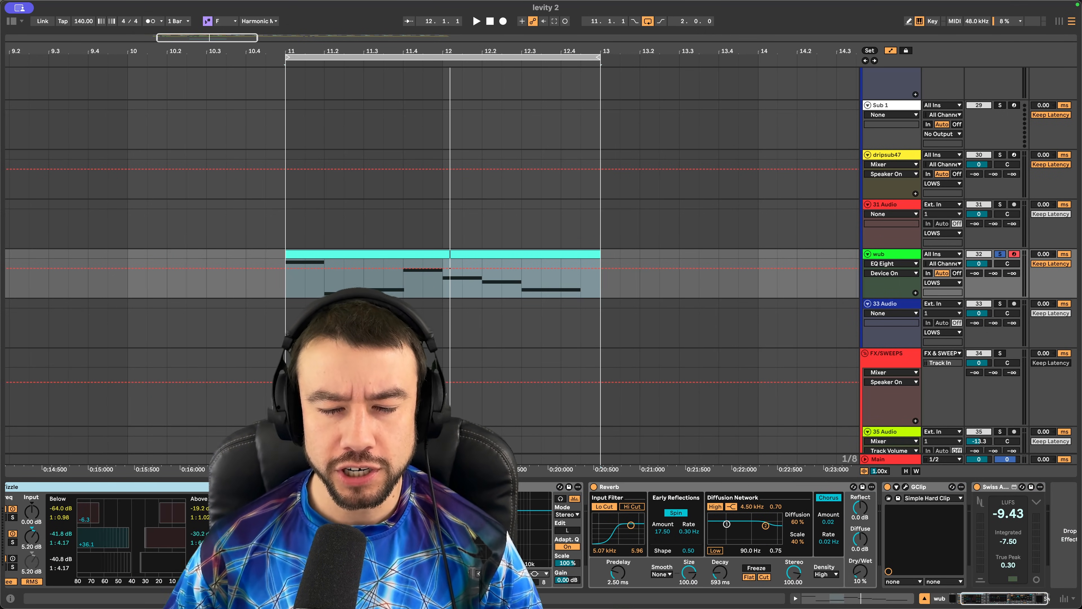
scroll(648, 495, right, 2)
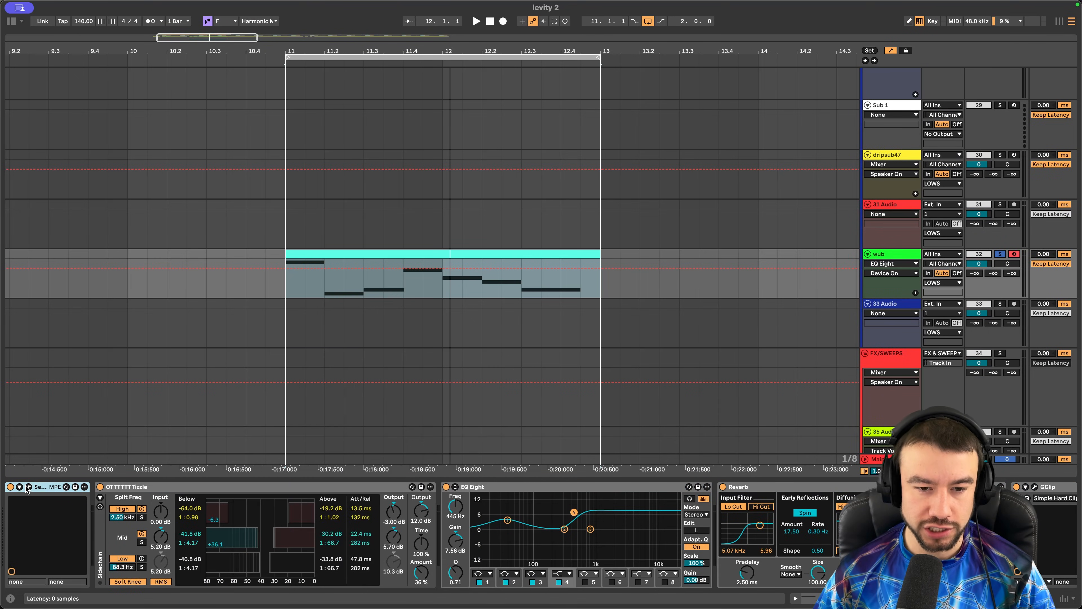
click(28, 487)
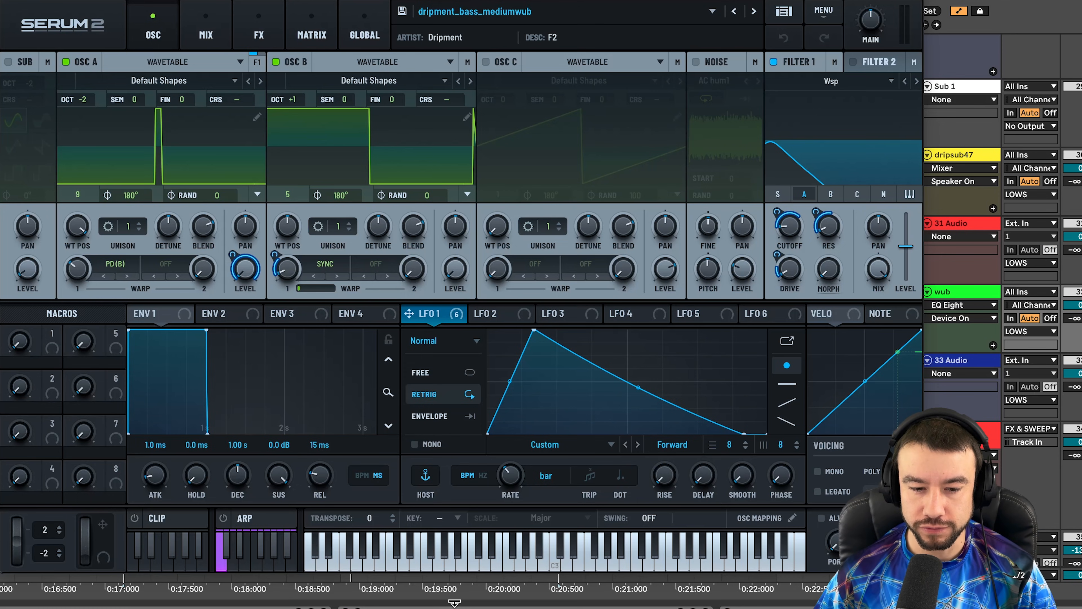
- Switch off Filter 1 and oscillator B in the wub patch
click(455, 607)
key(ctrl+a)
key(0)
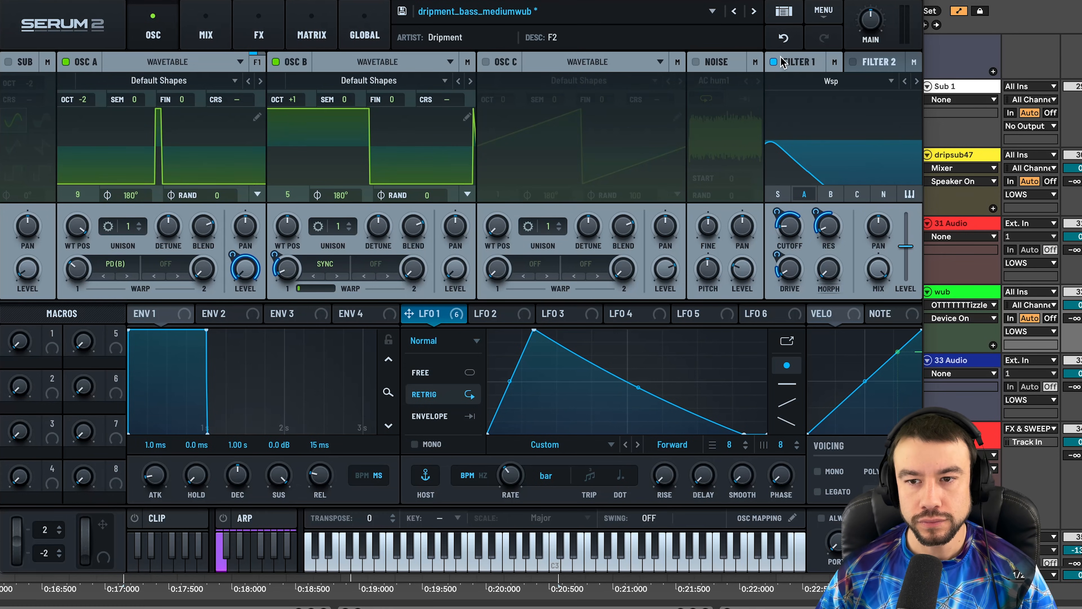
click(774, 62)
click(289, 62)
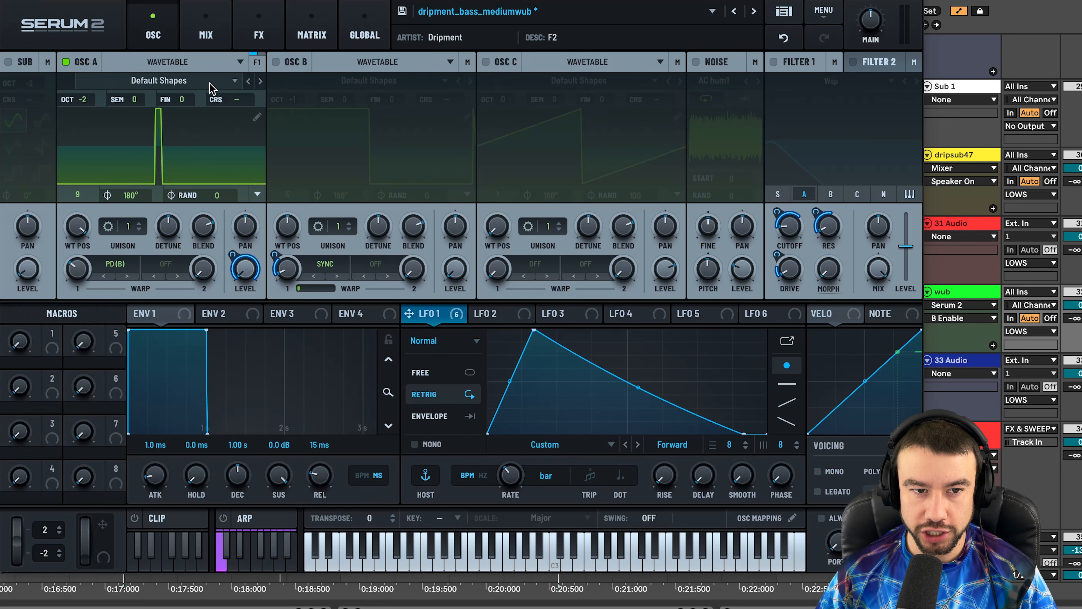
- Check oscillator A's wavetable position, PD warp mode and warp amount
click(78, 228)
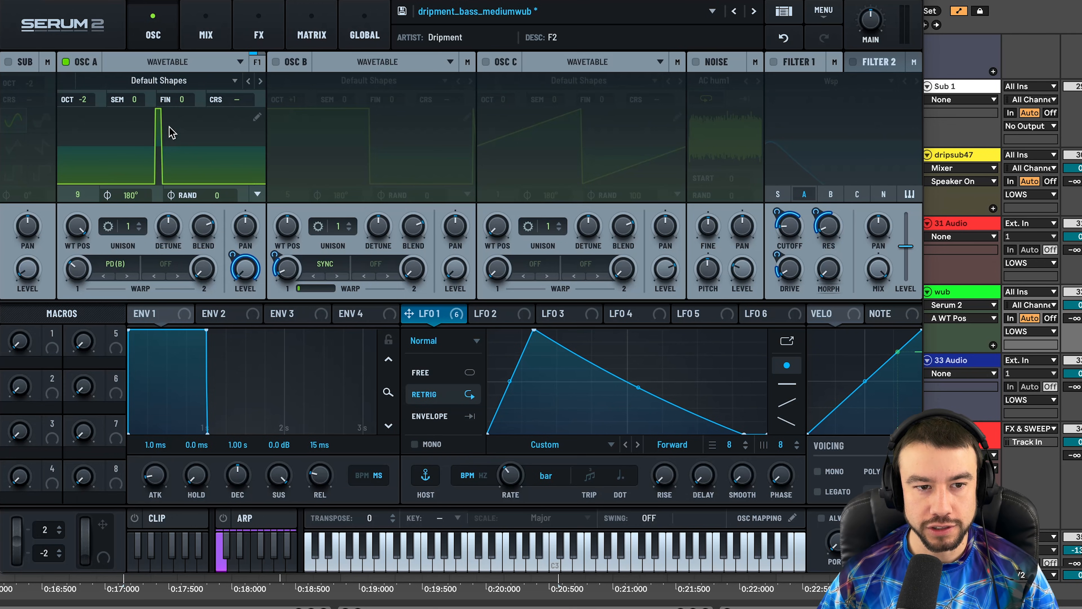
click(117, 267)
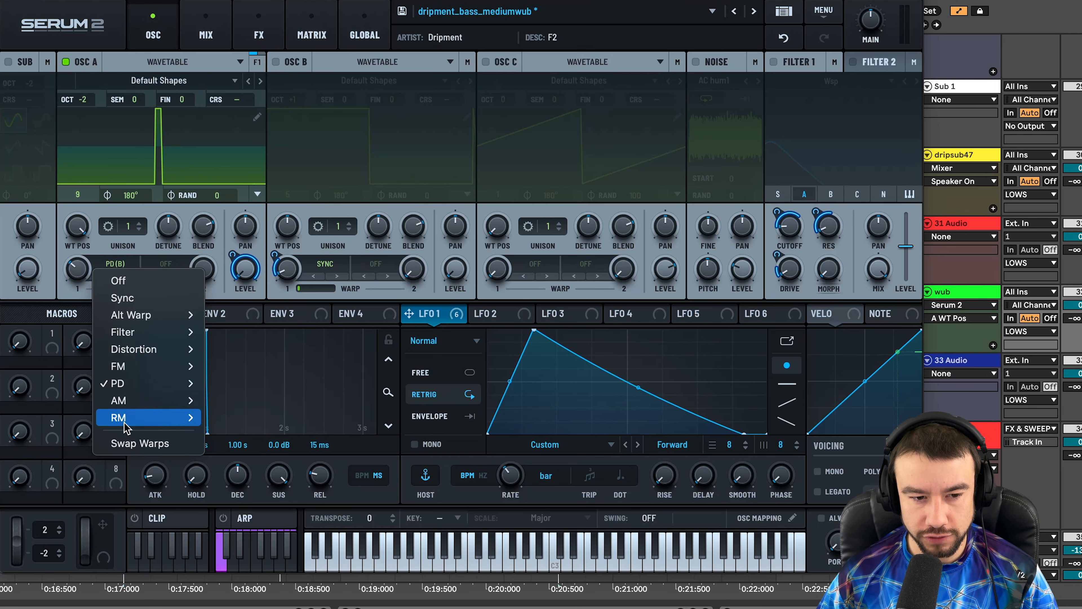
click(79, 287)
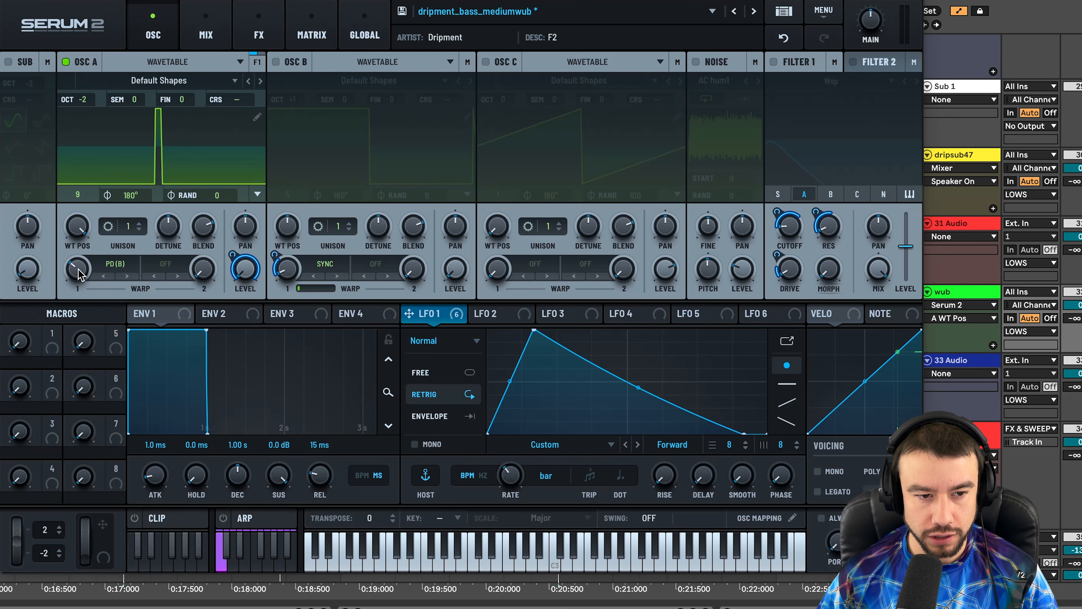
click(79, 272)
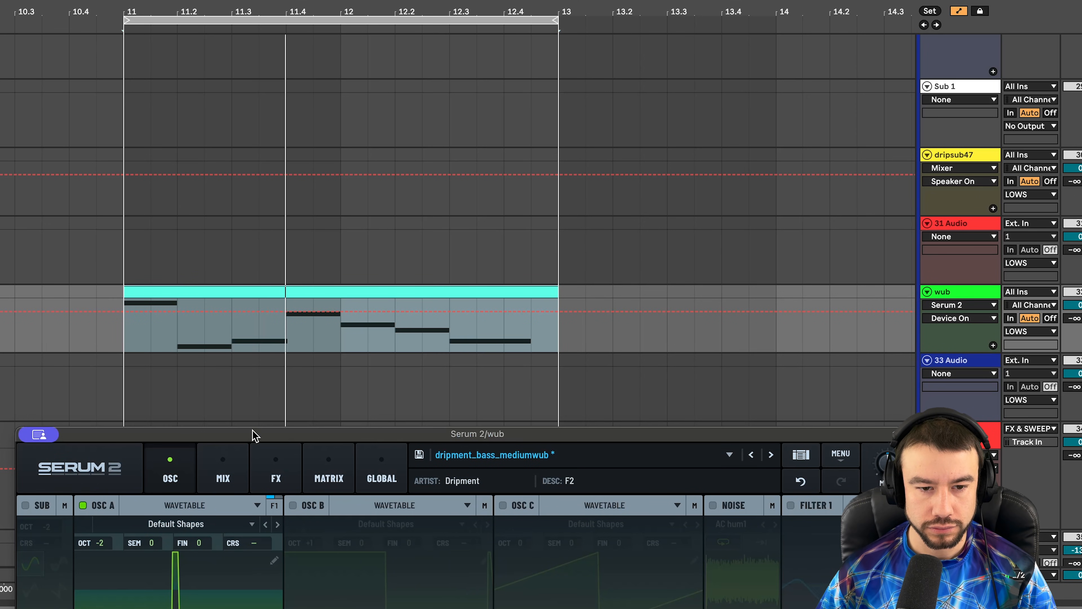
drag(255, 432, 229, 8)
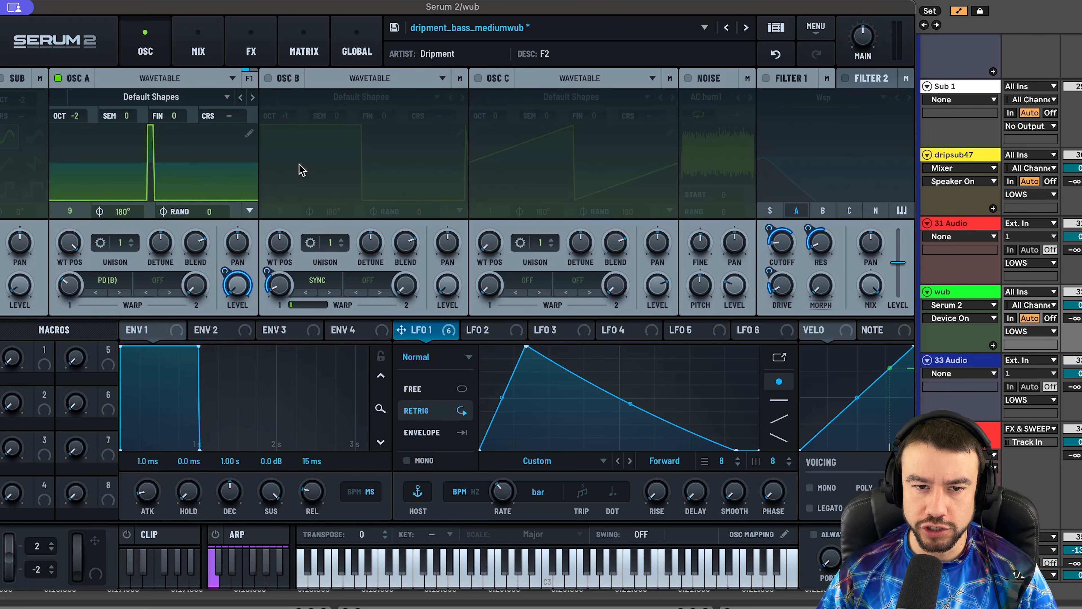
- Turn oscillator B back on and check its wavetable position and Sync warp amount
click(269, 79)
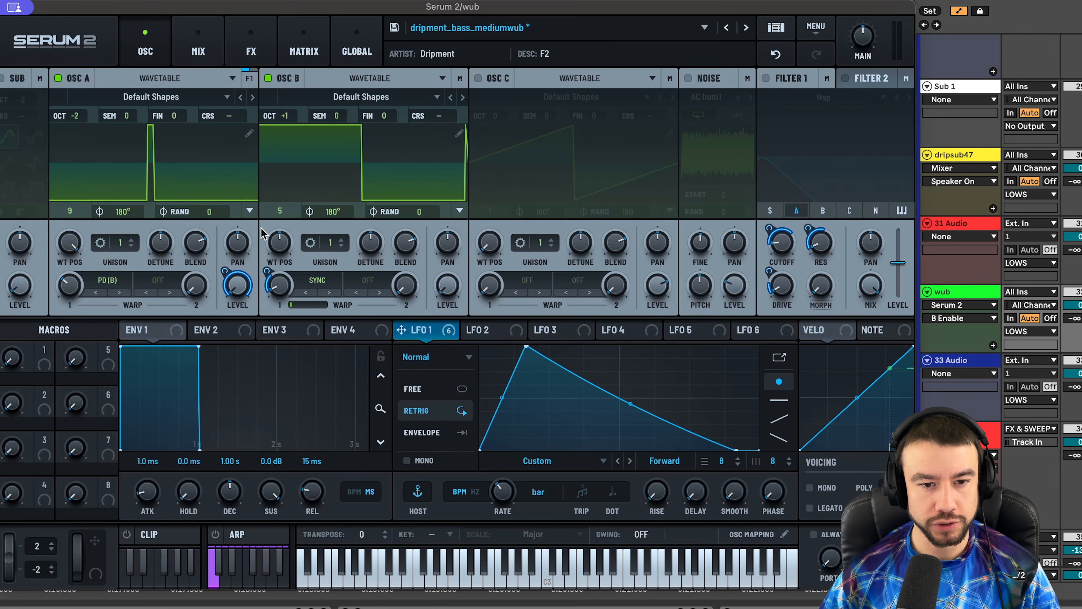
click(286, 247)
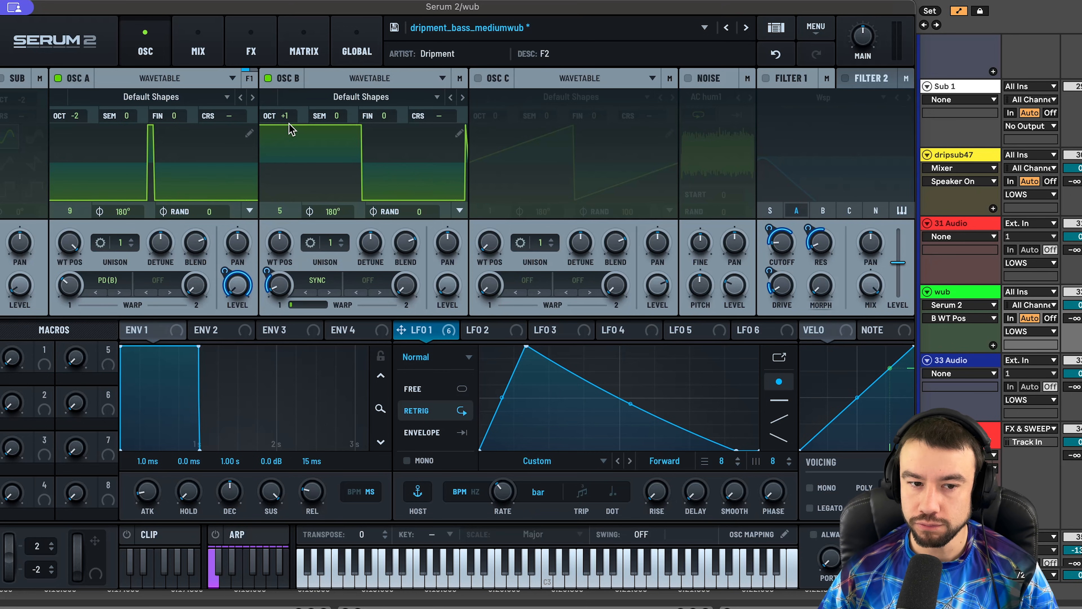
click(318, 284)
click(282, 304)
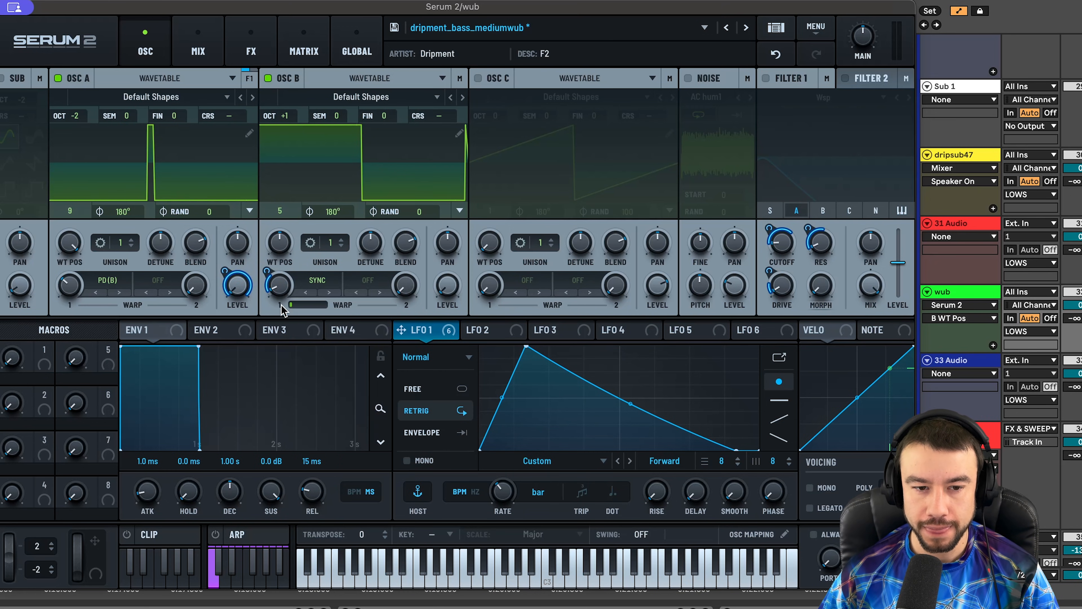
click(282, 292)
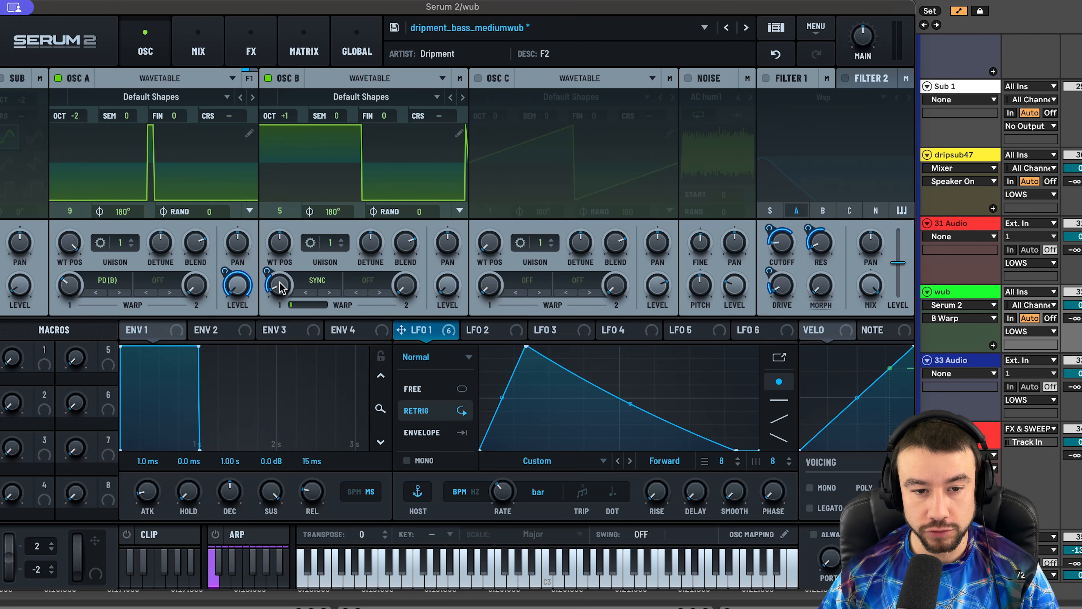
- Inspect LFO 1's modulation of B Warp and play the patch while nudging the LFO peak
mouse_move(271, 280)
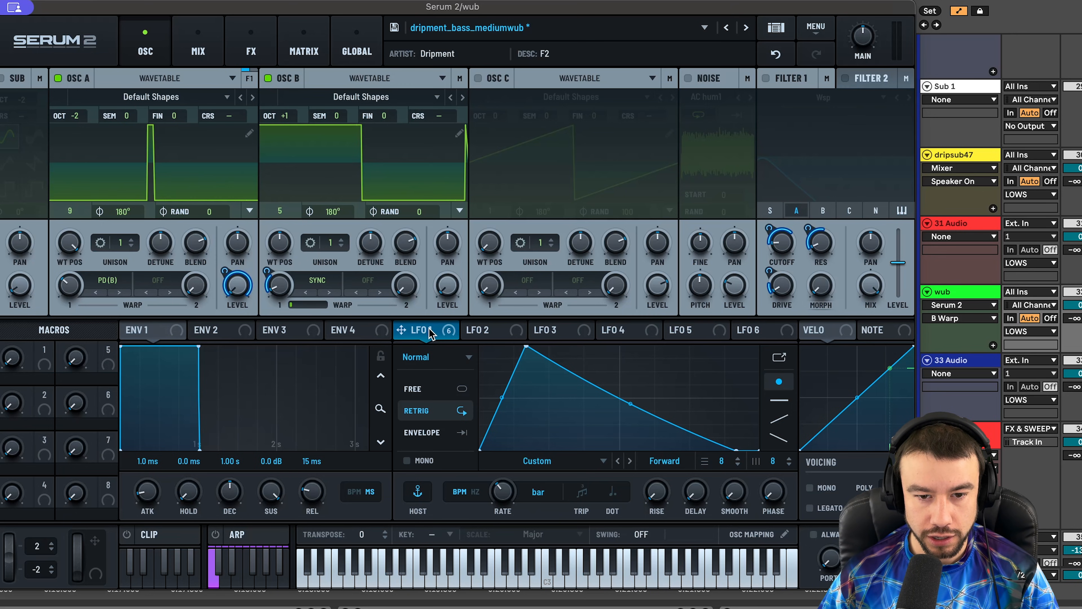
click(269, 271)
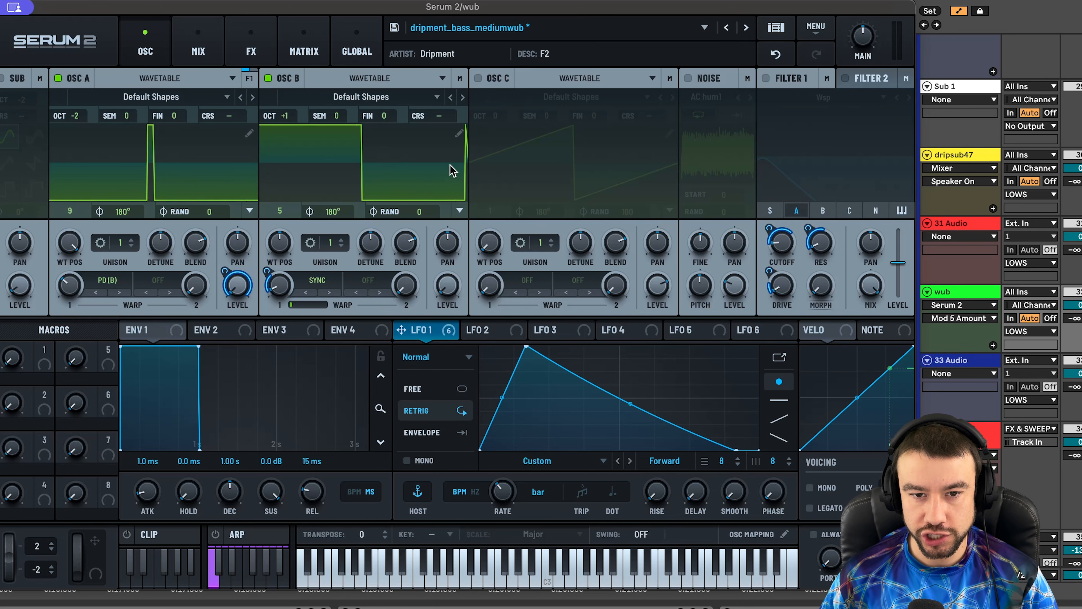
key(space)
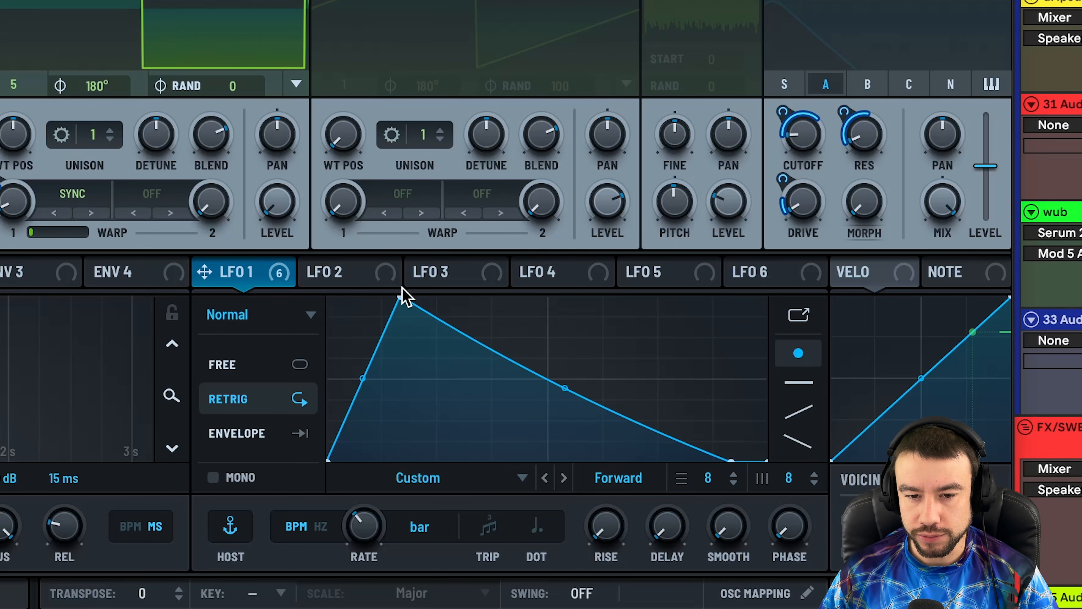
drag(402, 295, 410, 270)
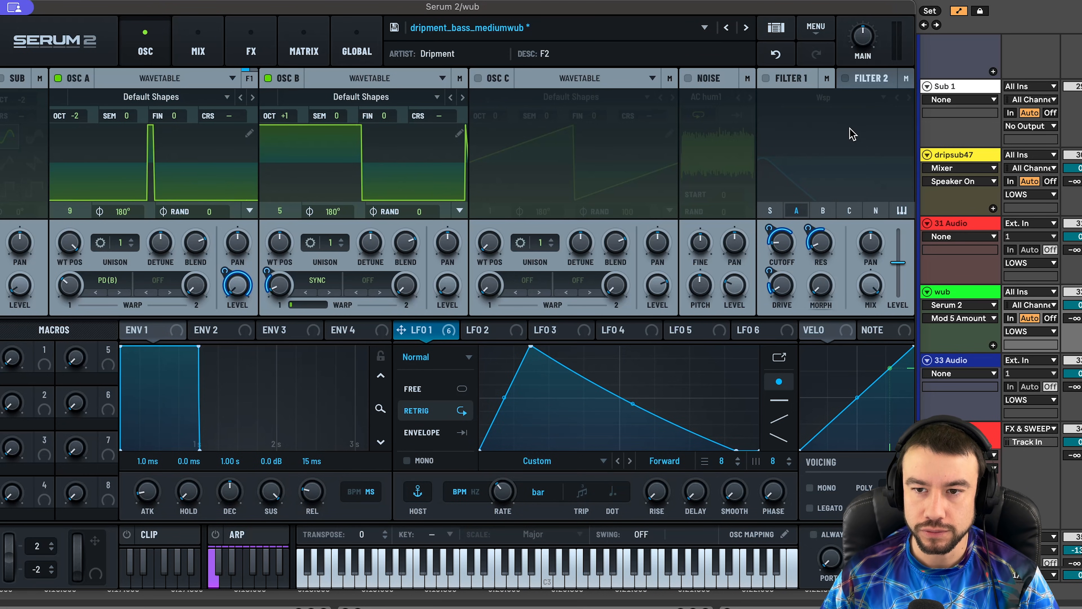
click(765, 78)
click(822, 98)
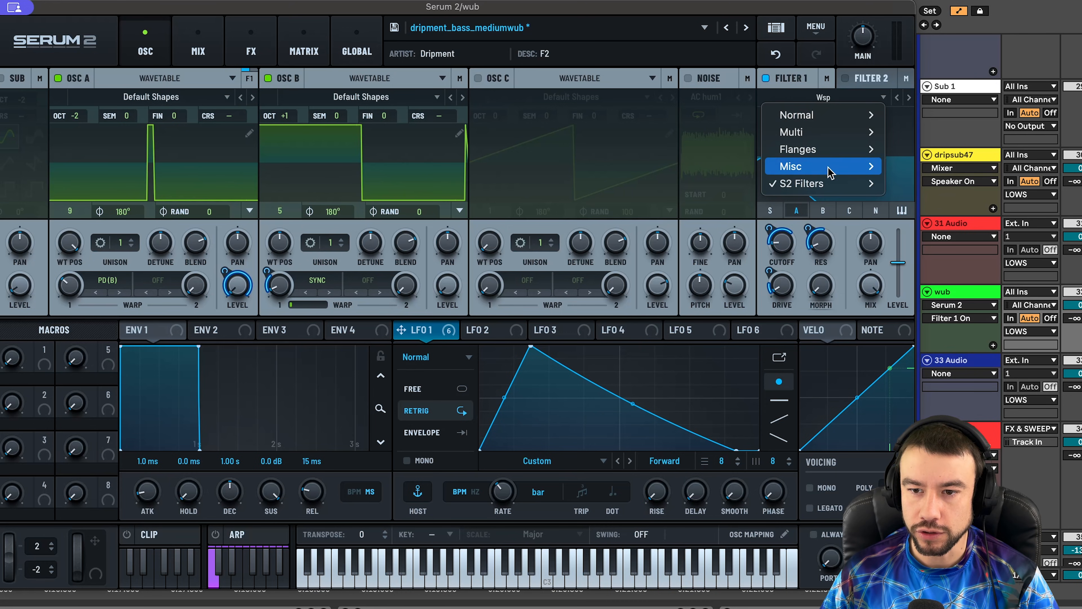
mouse_move(826, 188)
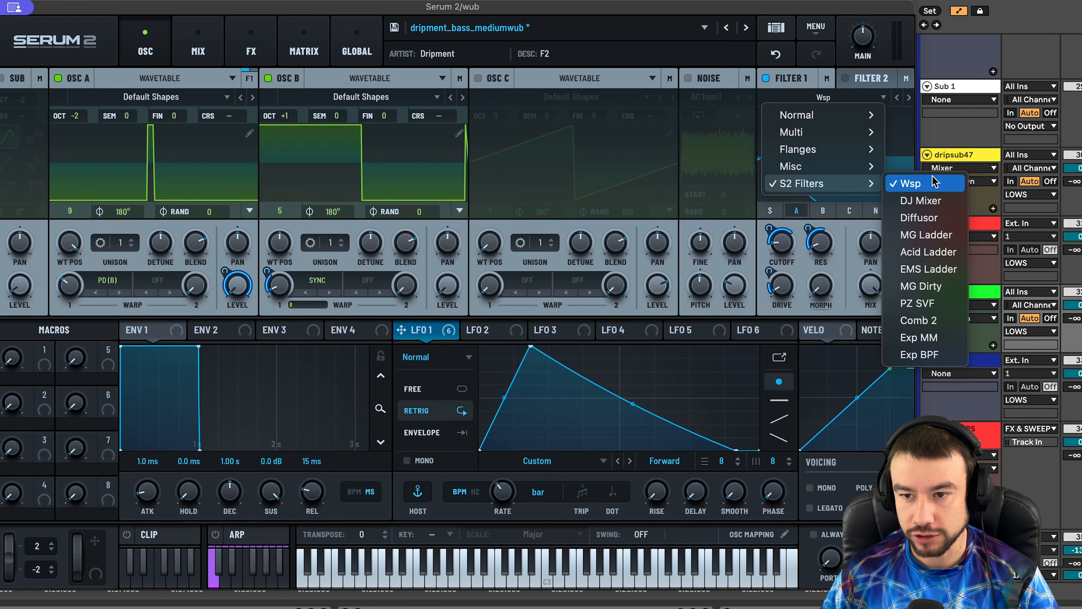
click(912, 183)
click(820, 252)
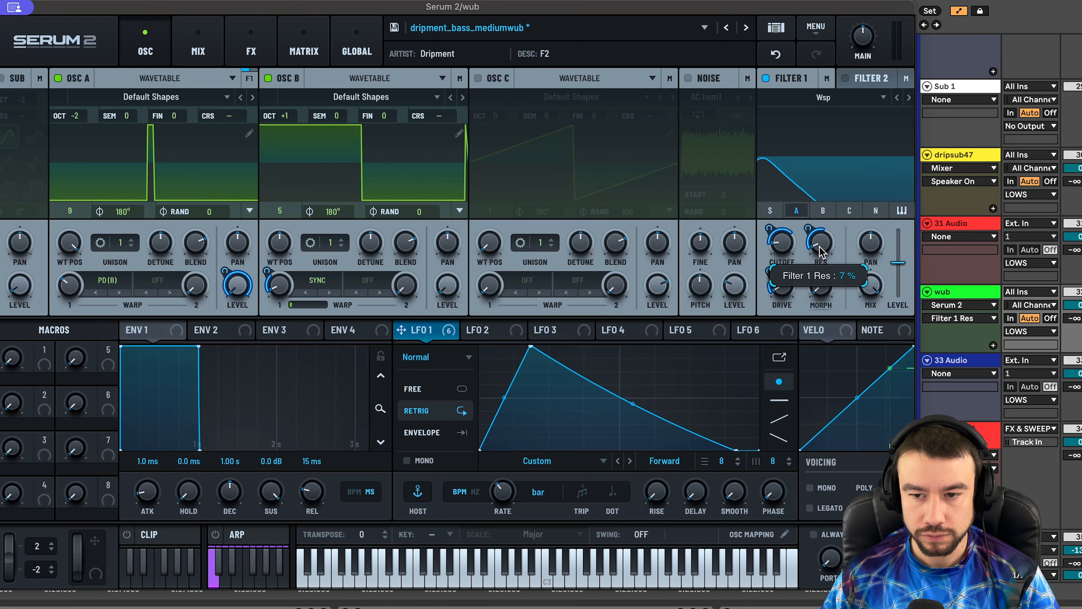
click(772, 294)
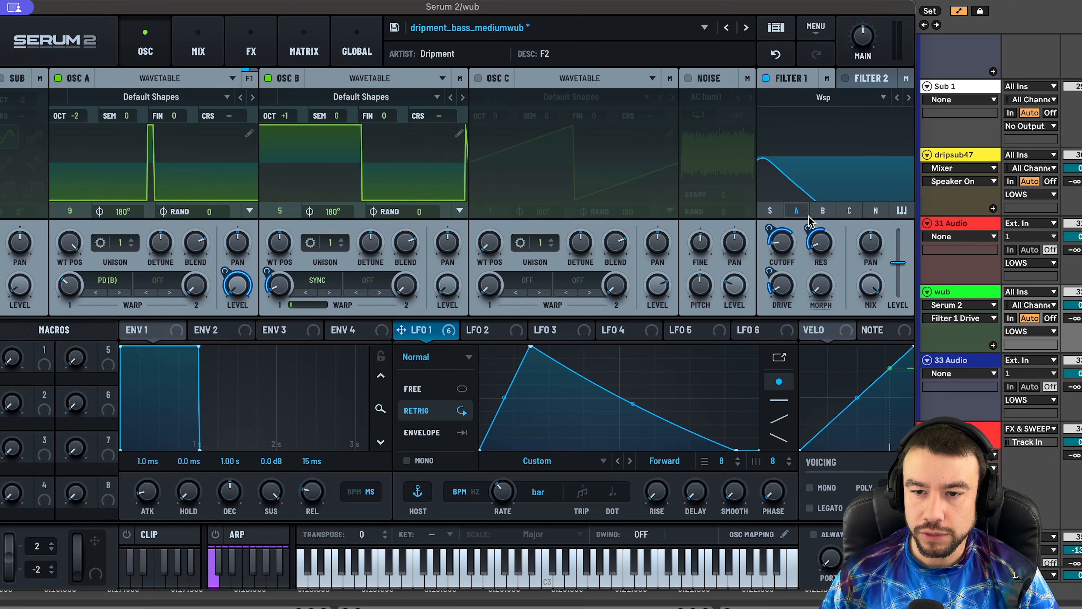
click(778, 233)
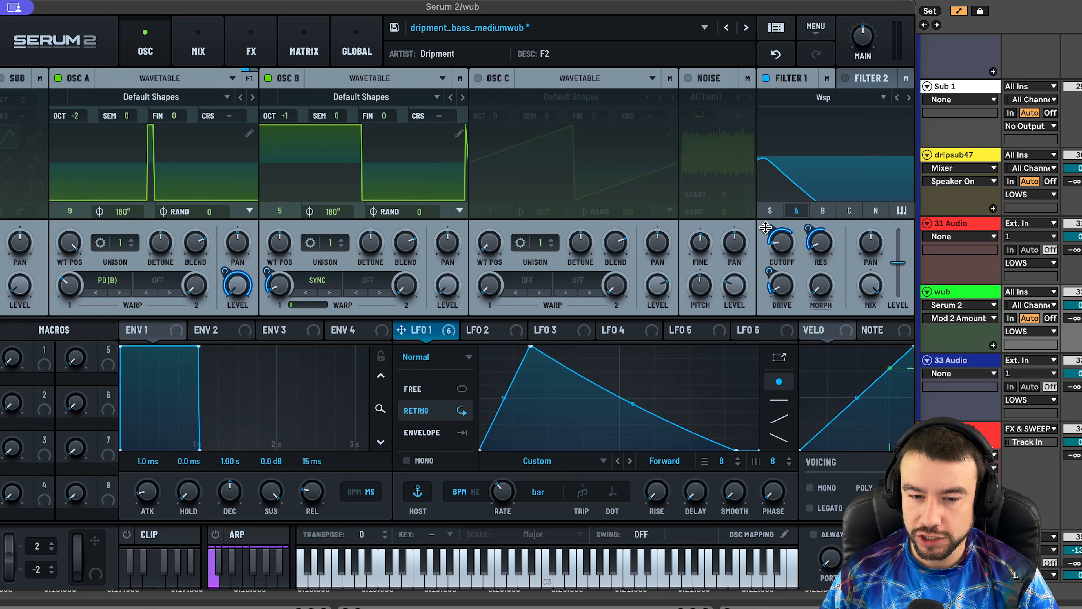
click(812, 228)
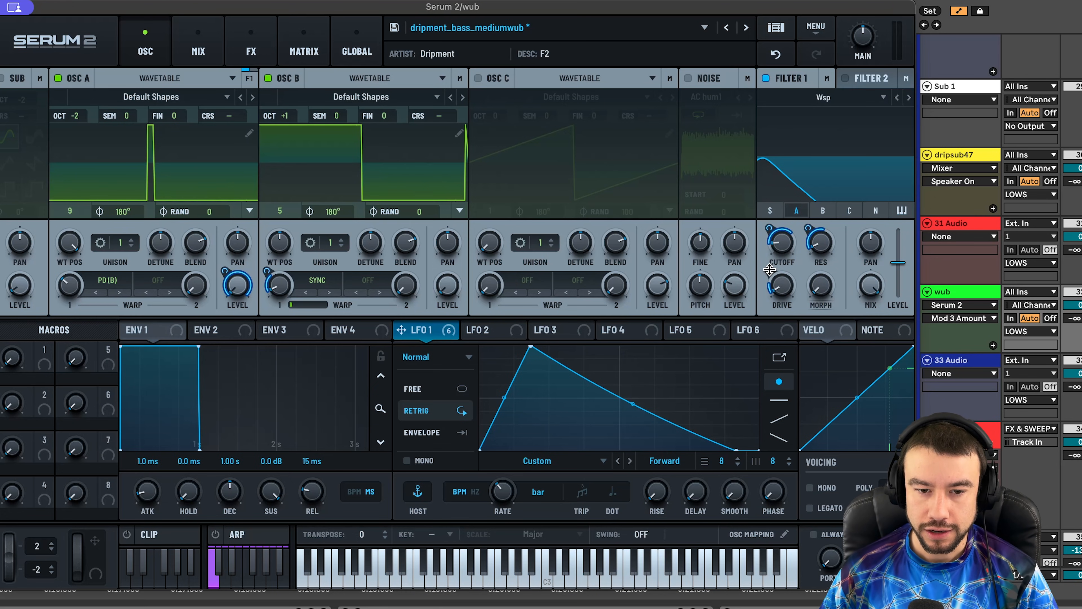
click(769, 271)
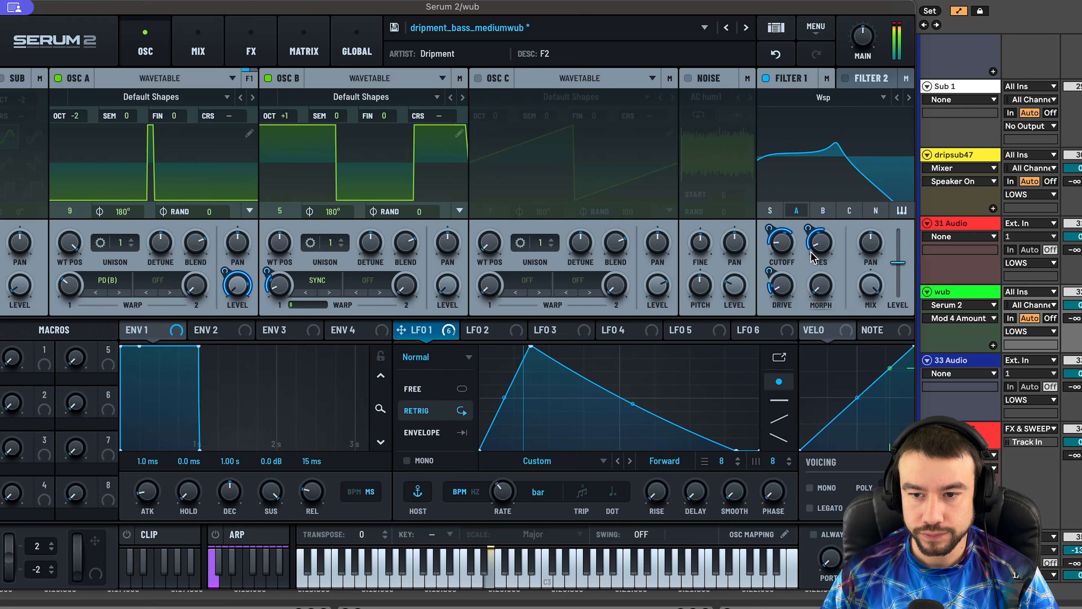
mouse_move(813, 256)
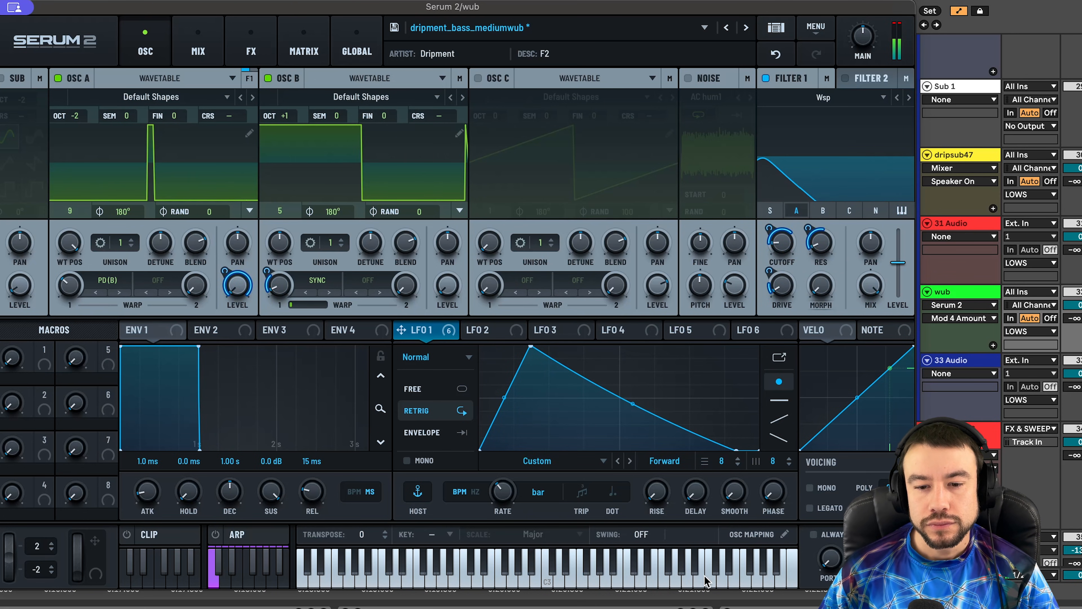
mouse_move(510, 497)
mouse_down()
mouse_move(508, 474)
mouse_move(509, 496)
mouse_up()
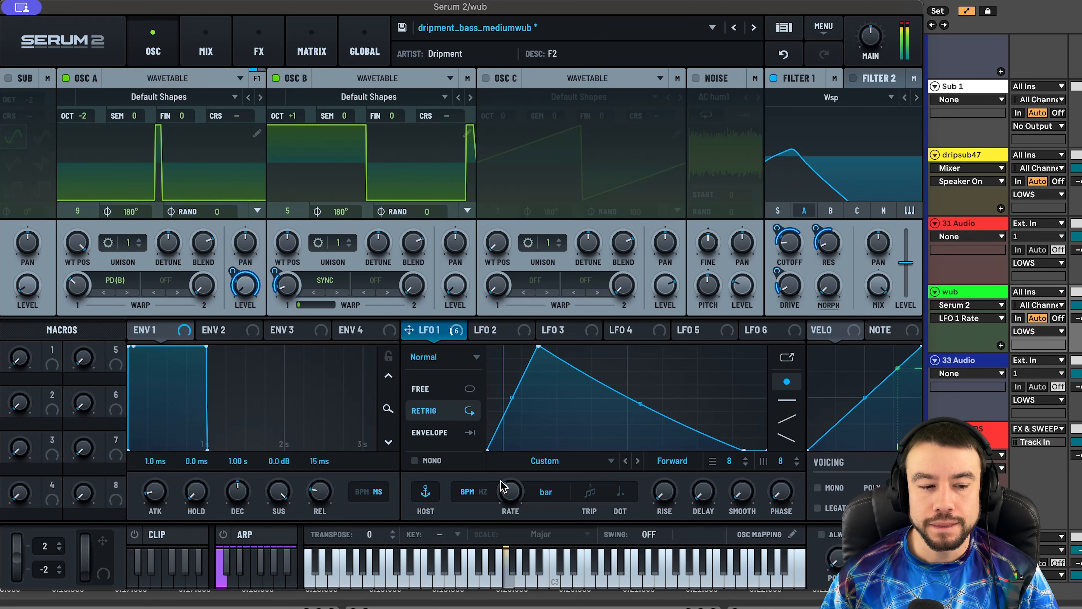
- Bypass the Compressor in Serum's FX chain and briefly audition the bass
click(253, 45)
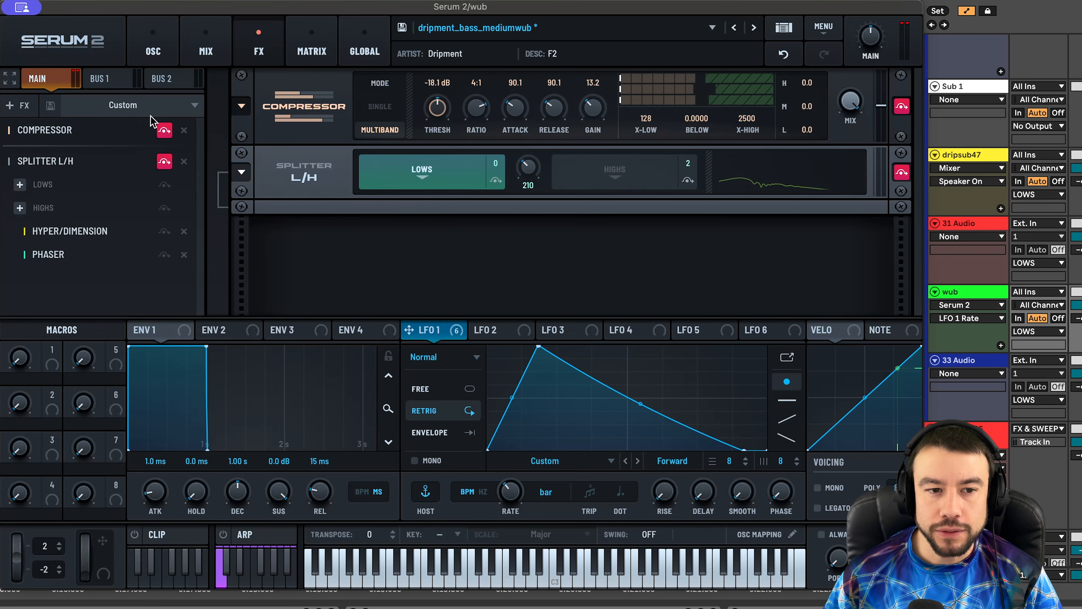
click(165, 131)
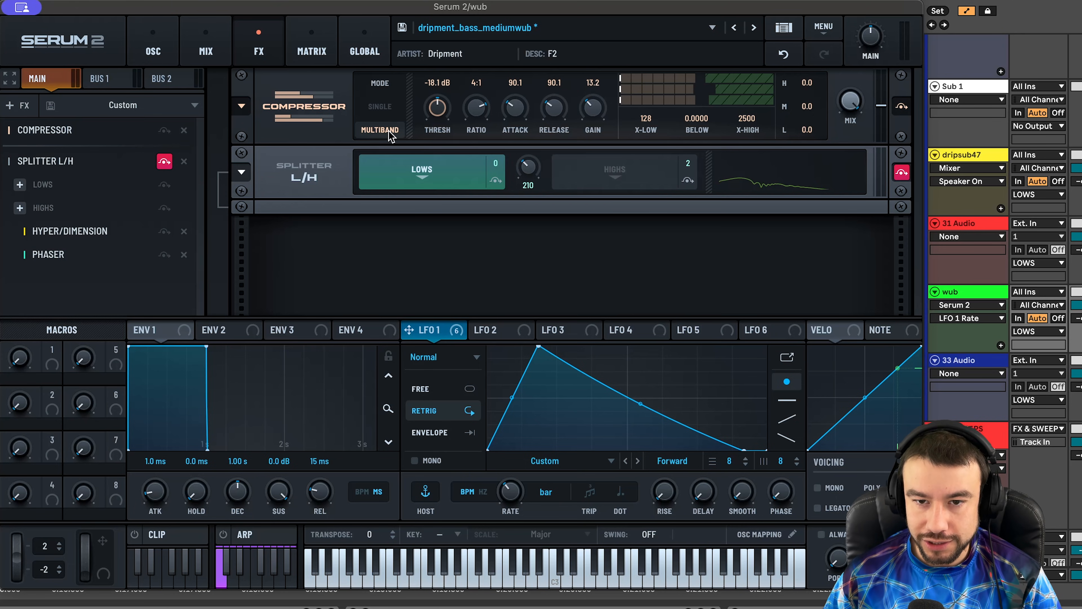
mouse_move(587, 115)
key(space)
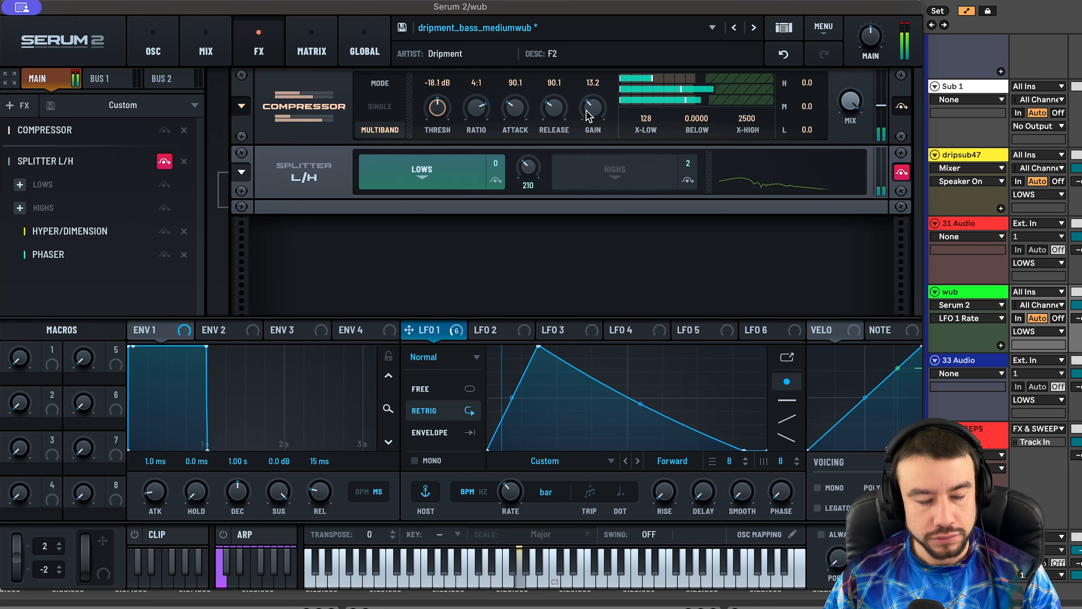
key(space)
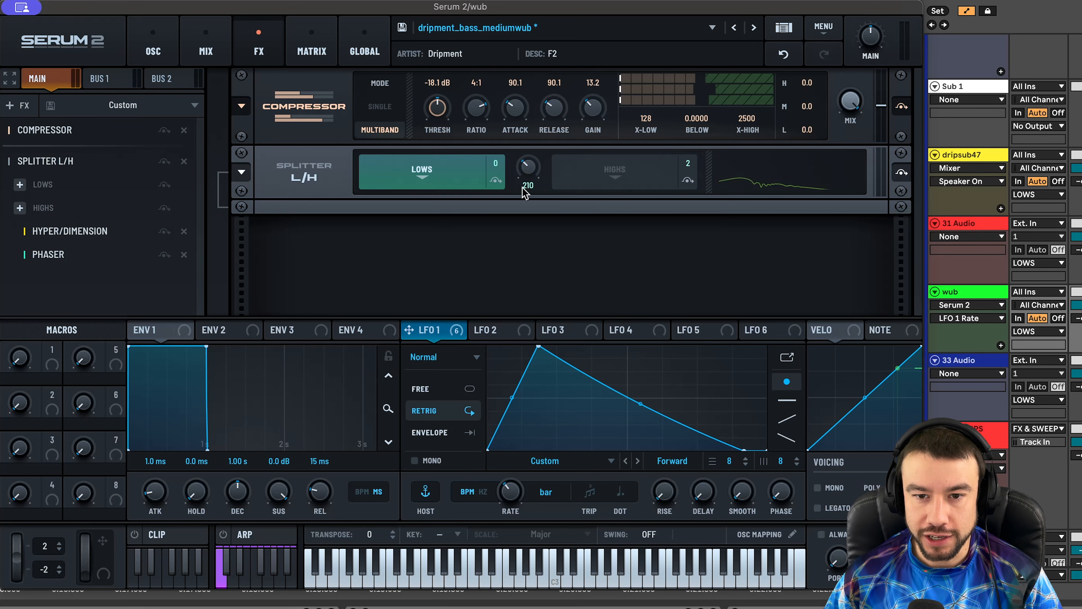
- Compare the Splitter's Lows and Highs chains and check LFO 1 on Hyper's wet mix
click(617, 175)
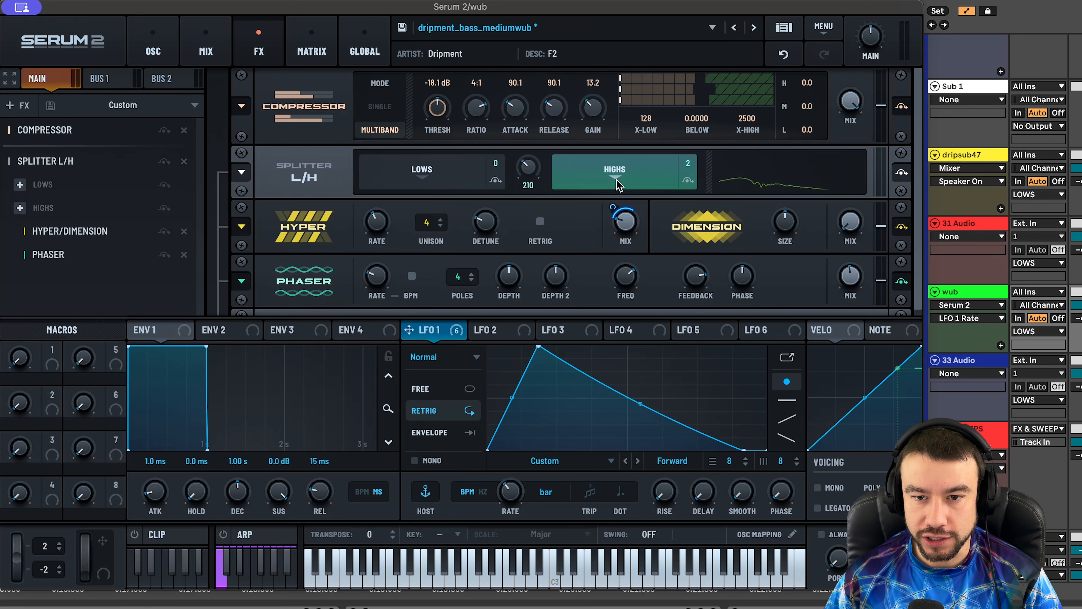
click(450, 166)
click(621, 167)
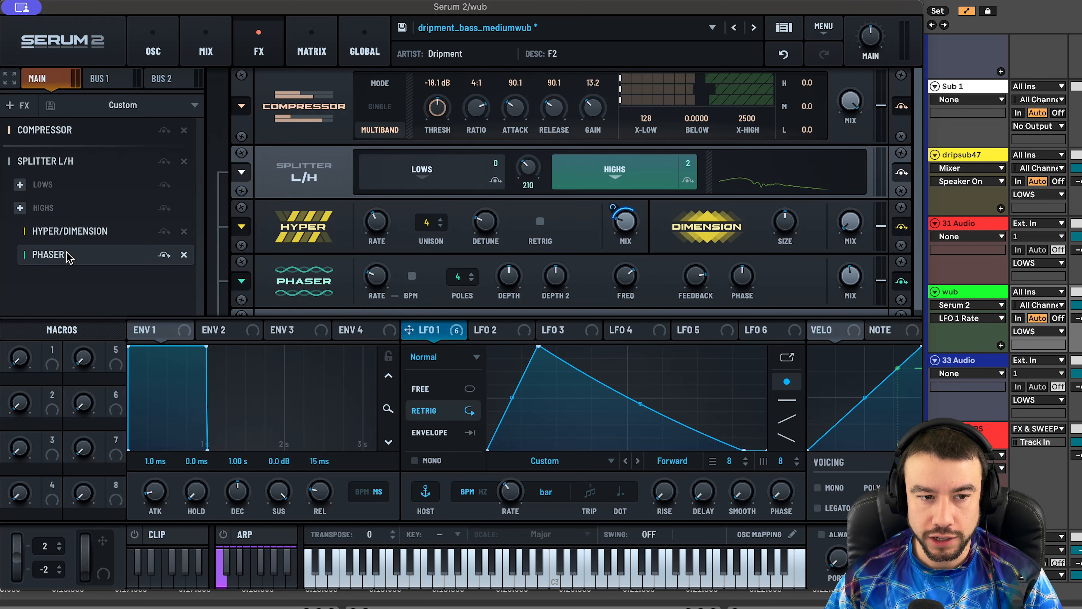
scroll(916, 247, down, 1)
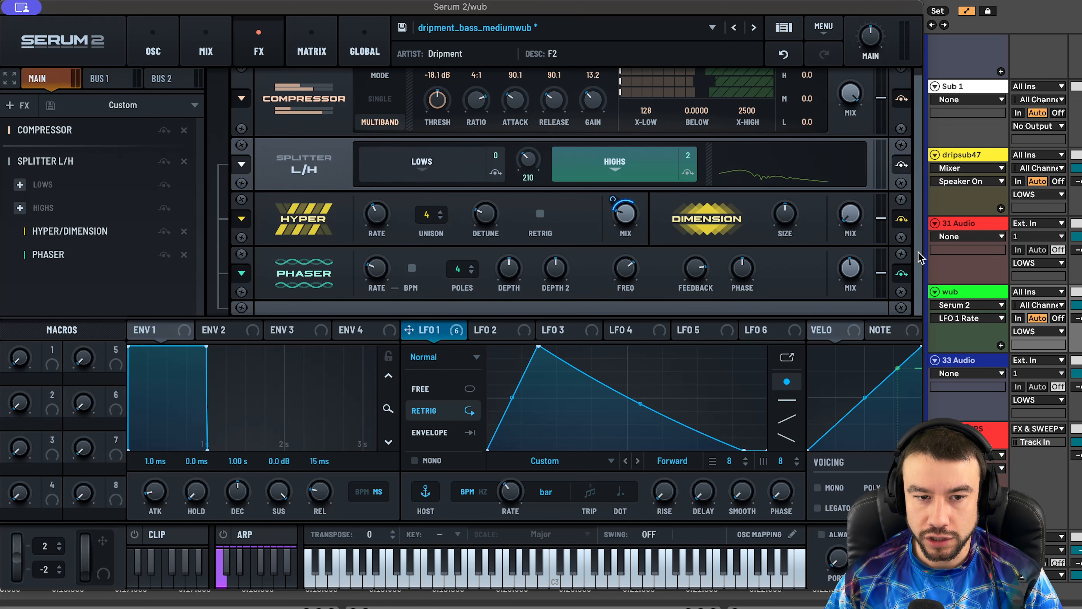
mouse_move(626, 225)
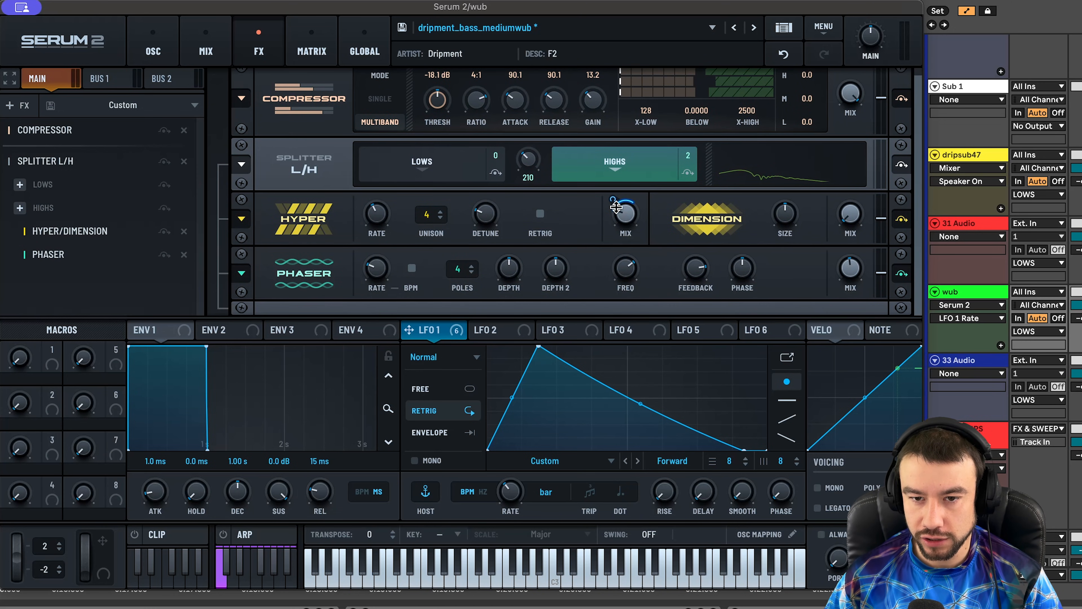
click(612, 200)
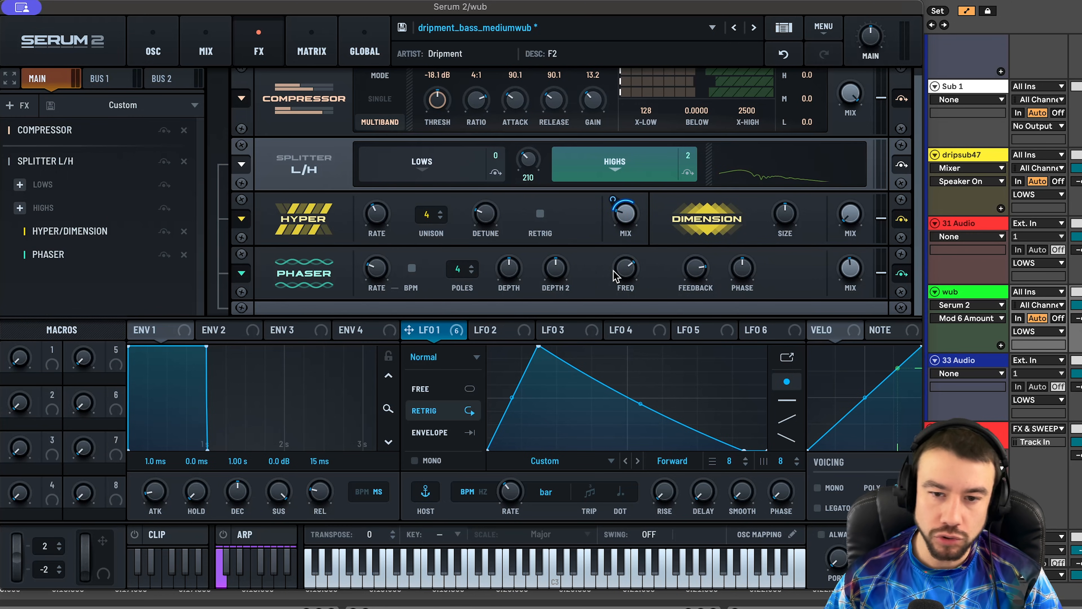
mouse_move(630, 277)
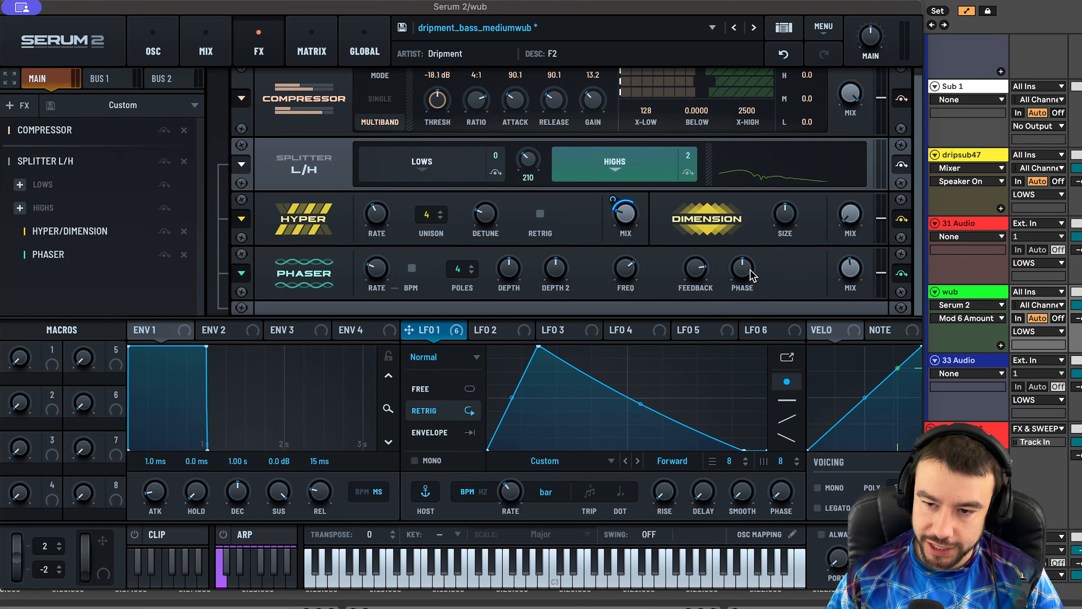
- Audition the Splitter L/H soloed and unsoloed, then close the Serum 2 window
key(space)
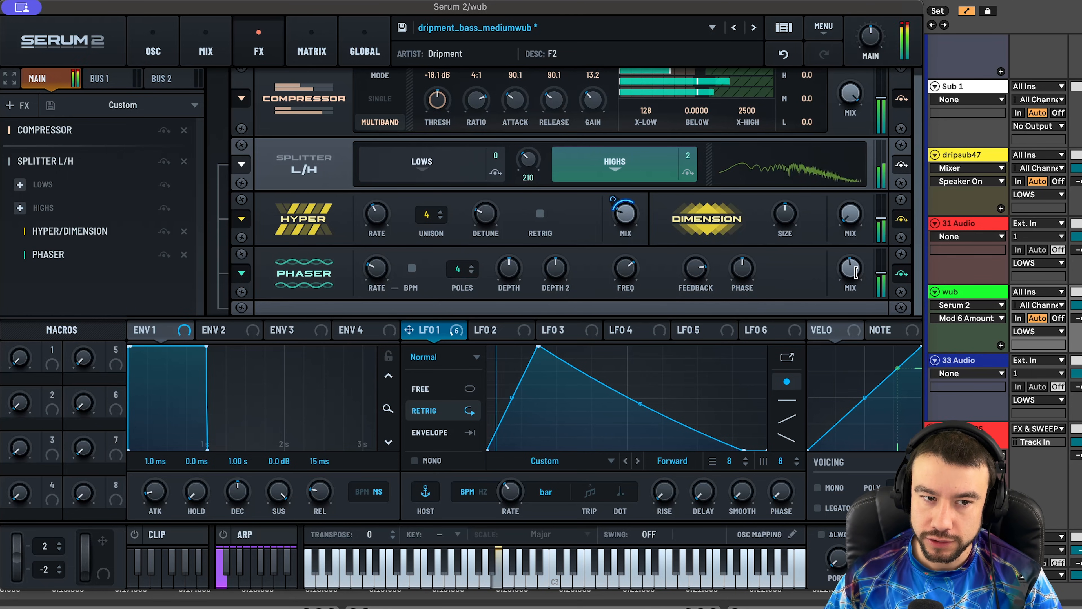
click(164, 162)
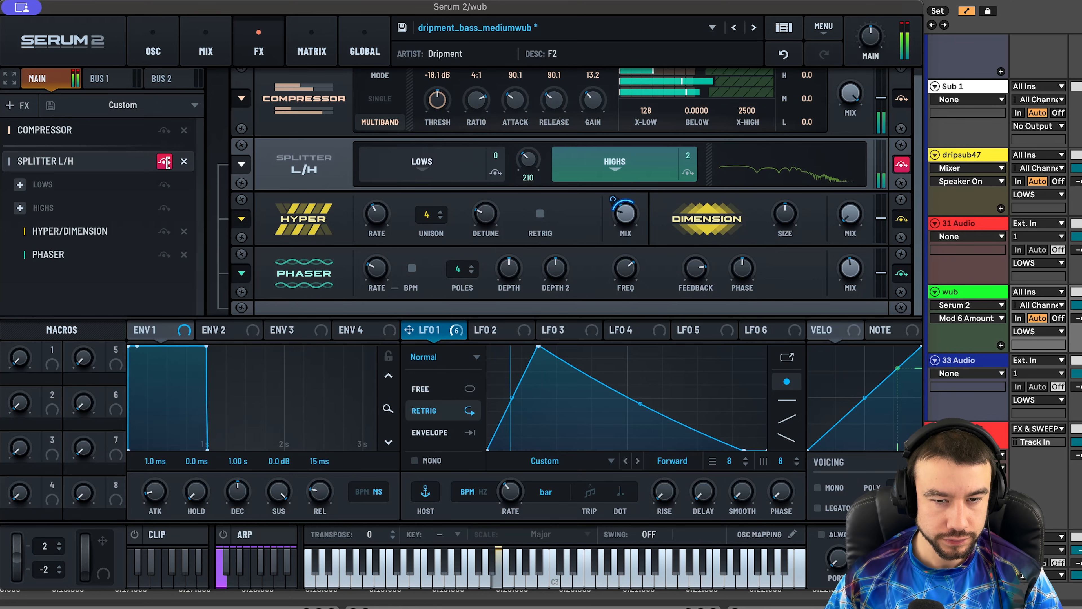
click(165, 162)
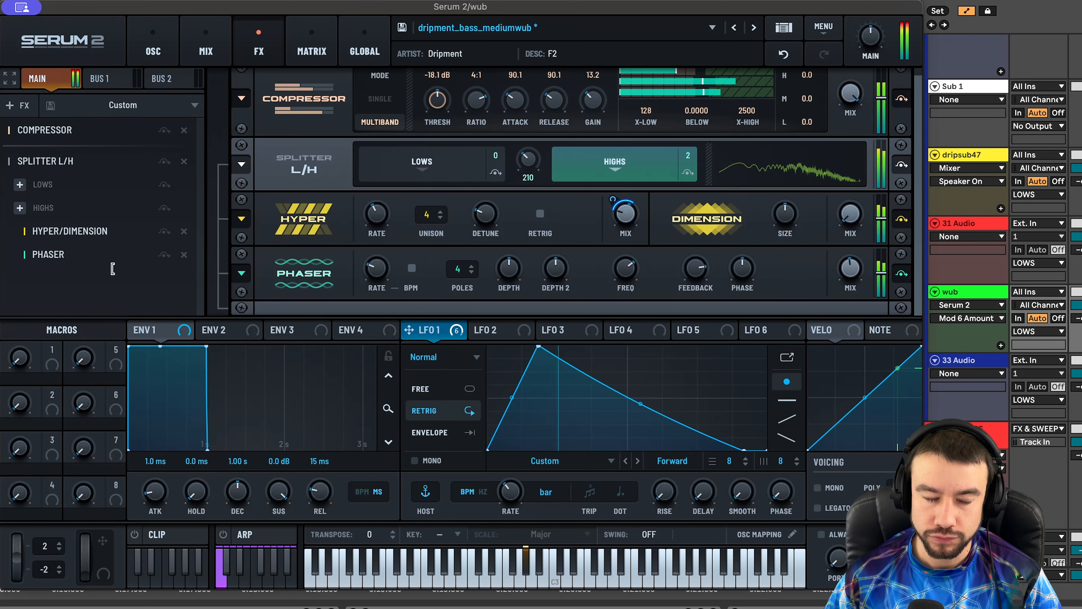
click(21, 8)
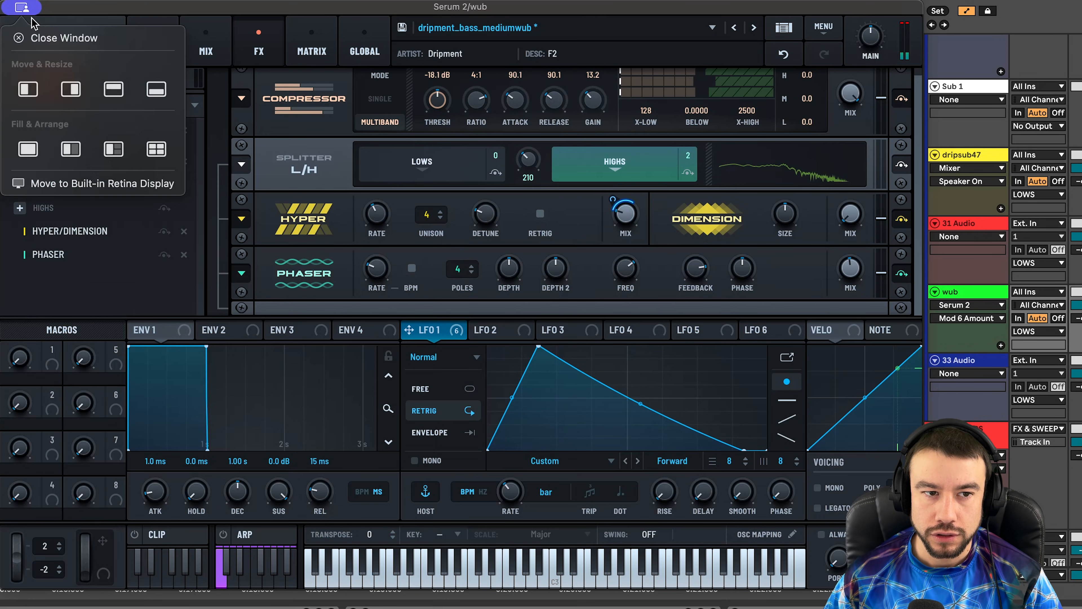
click(46, 41)
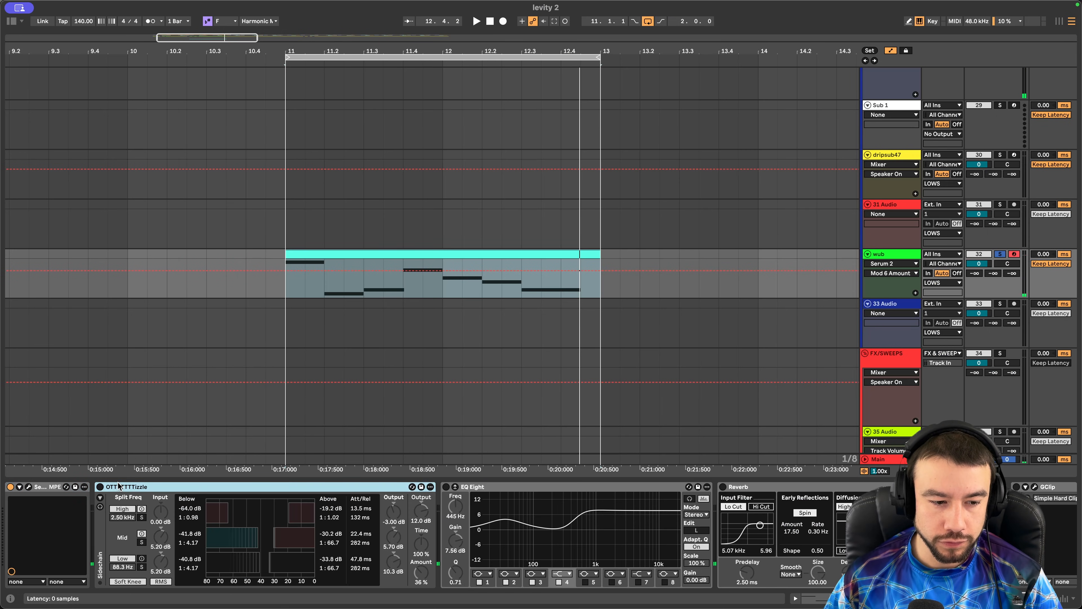
- Switch on OTT and compare it on and off while the wub loop plays
click(100, 486)
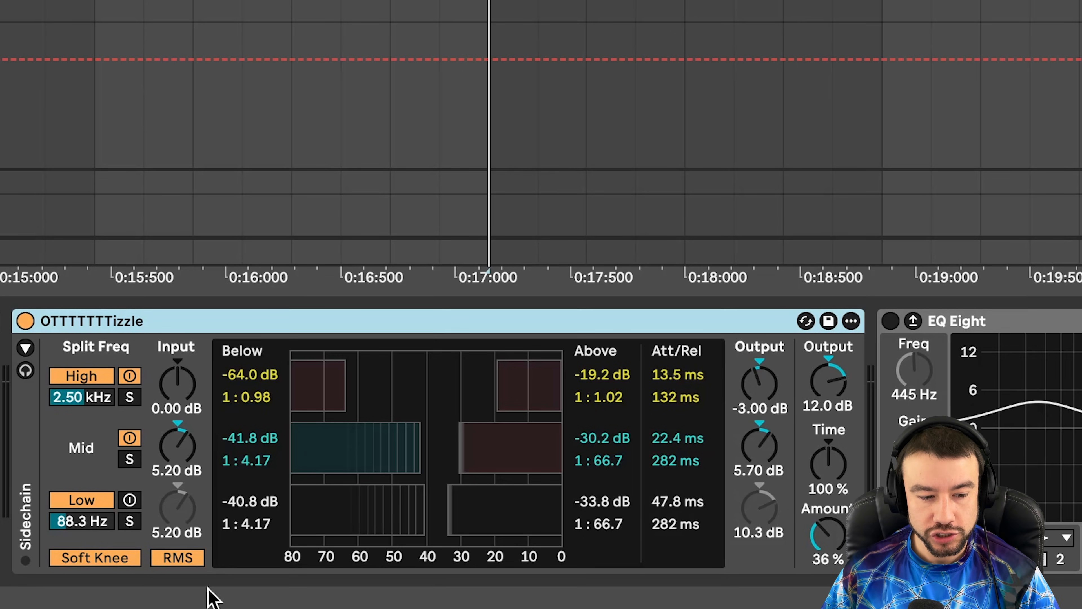
click(763, 377)
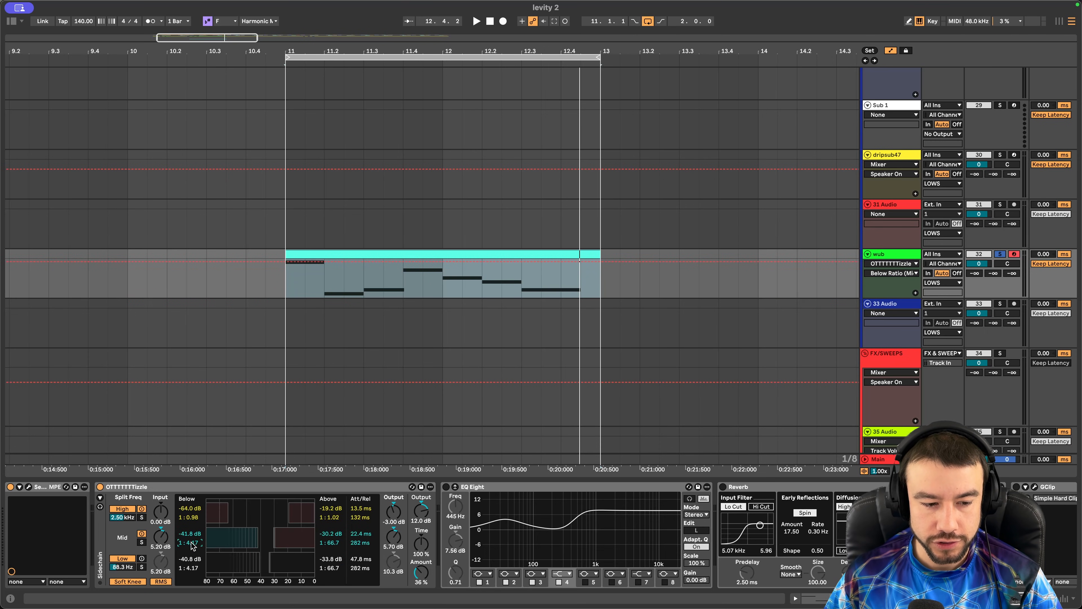
key(space)
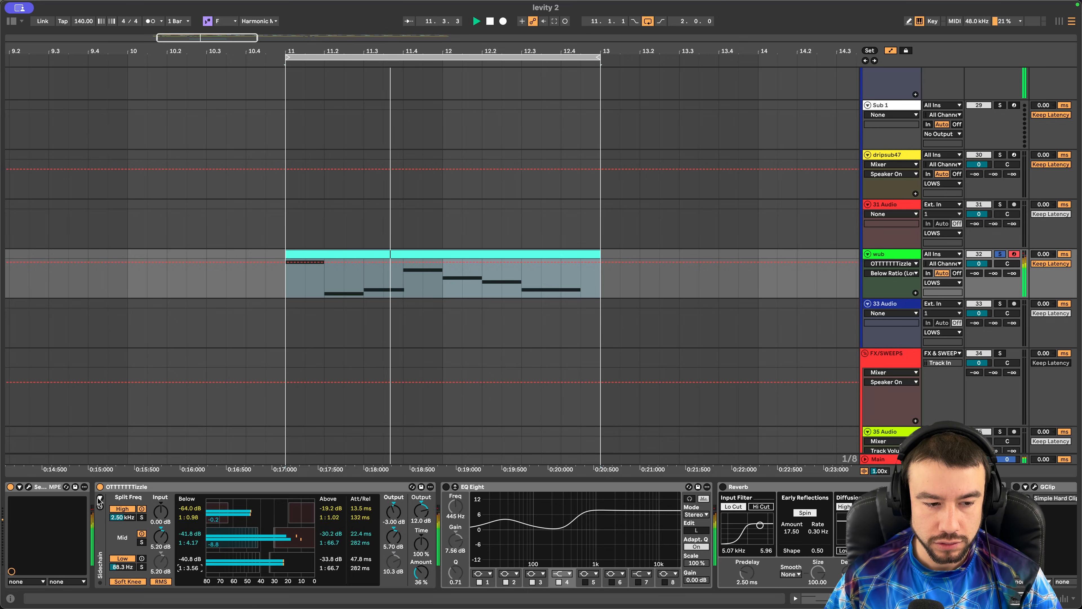
click(99, 486)
click(100, 487)
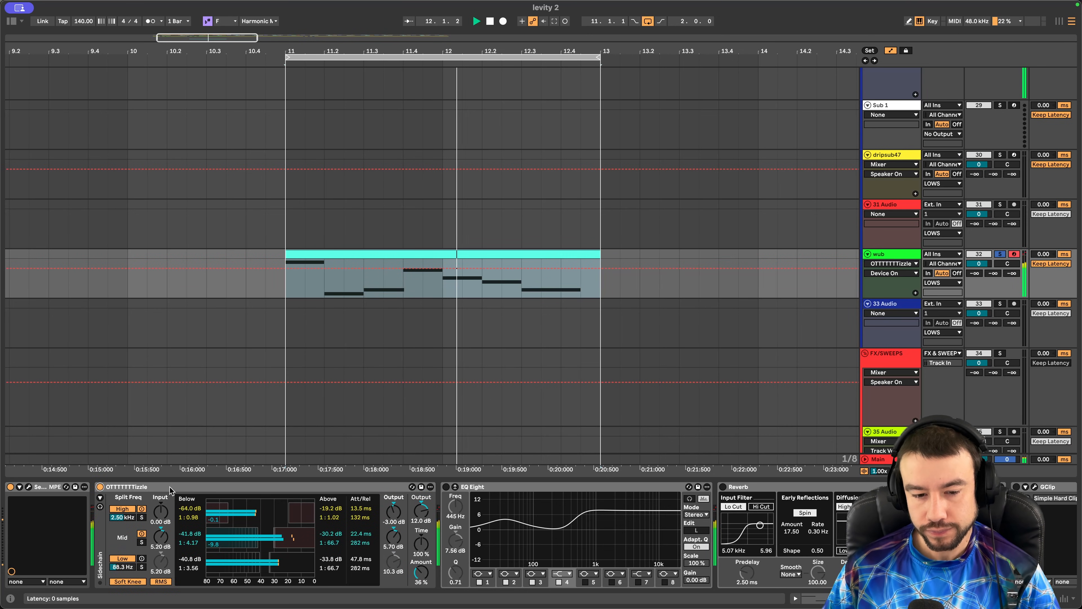
key(space)
click(513, 502)
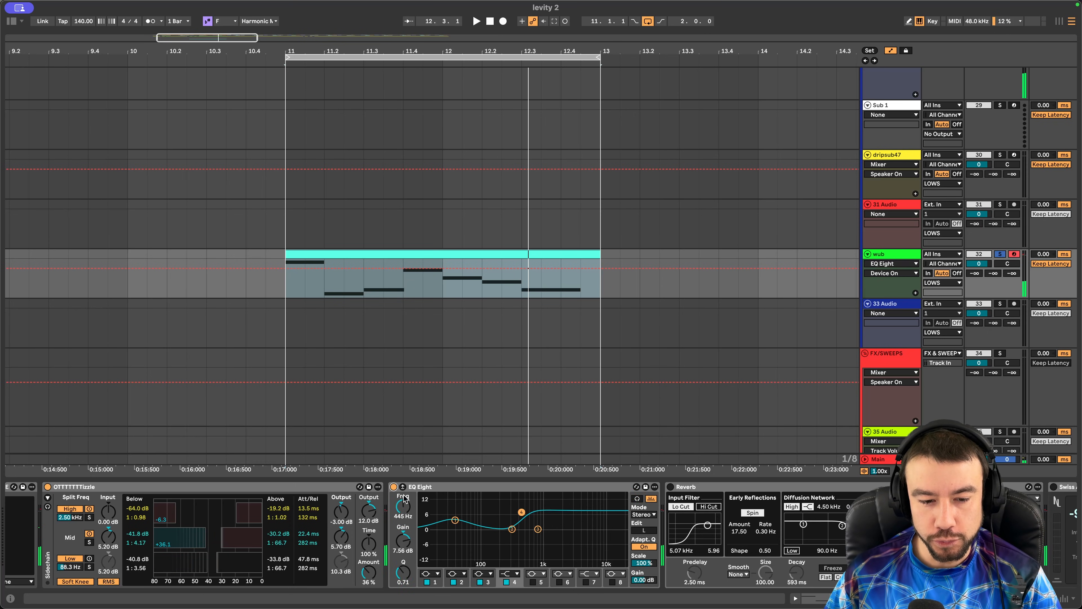
- Audition EQ Eight's bands, including the +7.56 dB boost at 445 Hz, with a bypass comparison
click(354, 519)
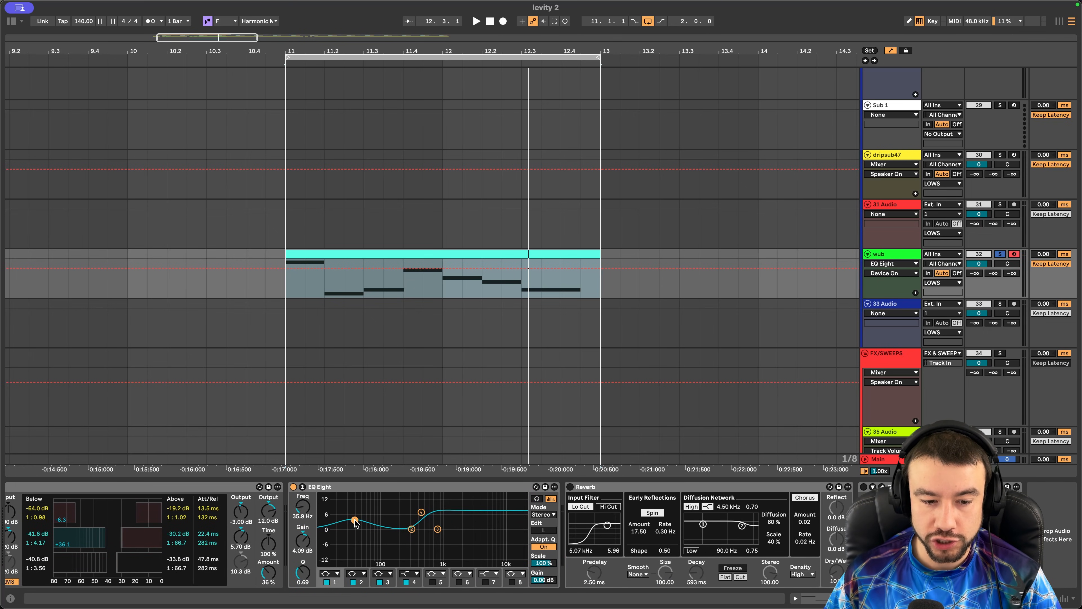
key(space)
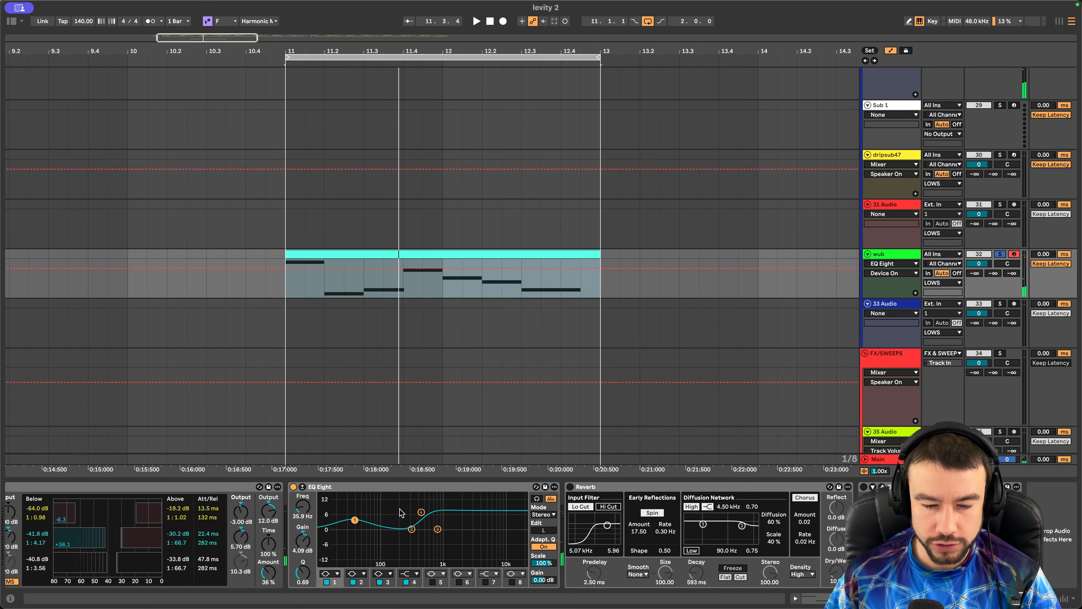
click(420, 513)
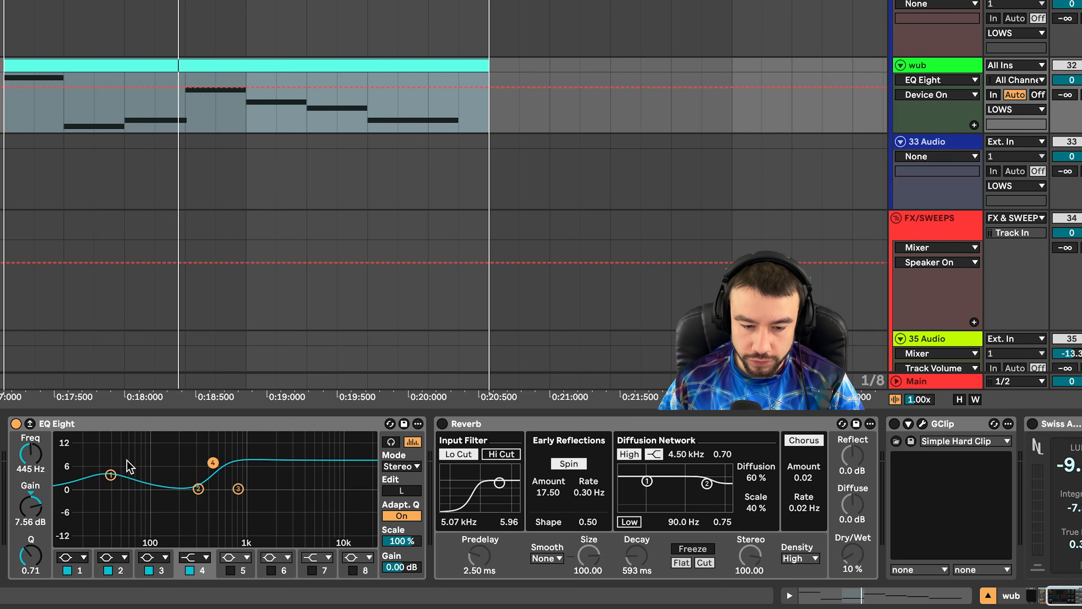
key(space)
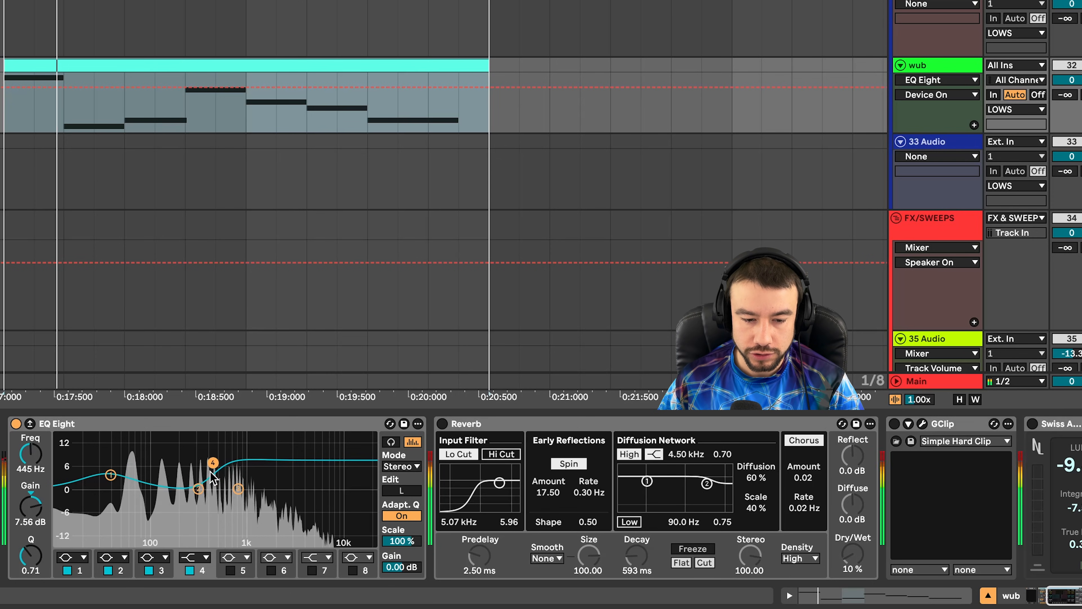
click(15, 424)
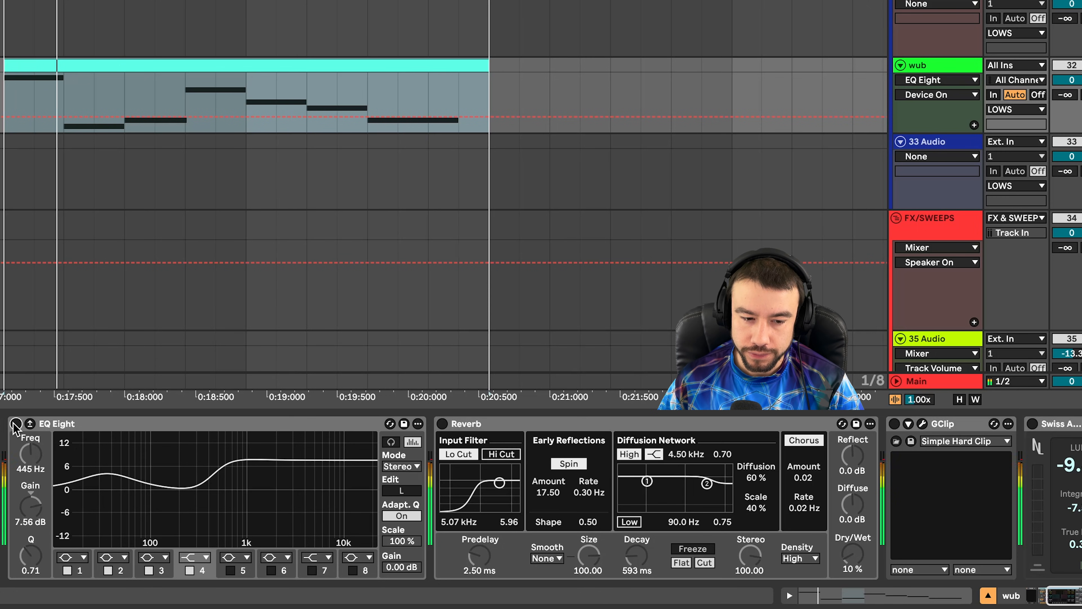
click(16, 424)
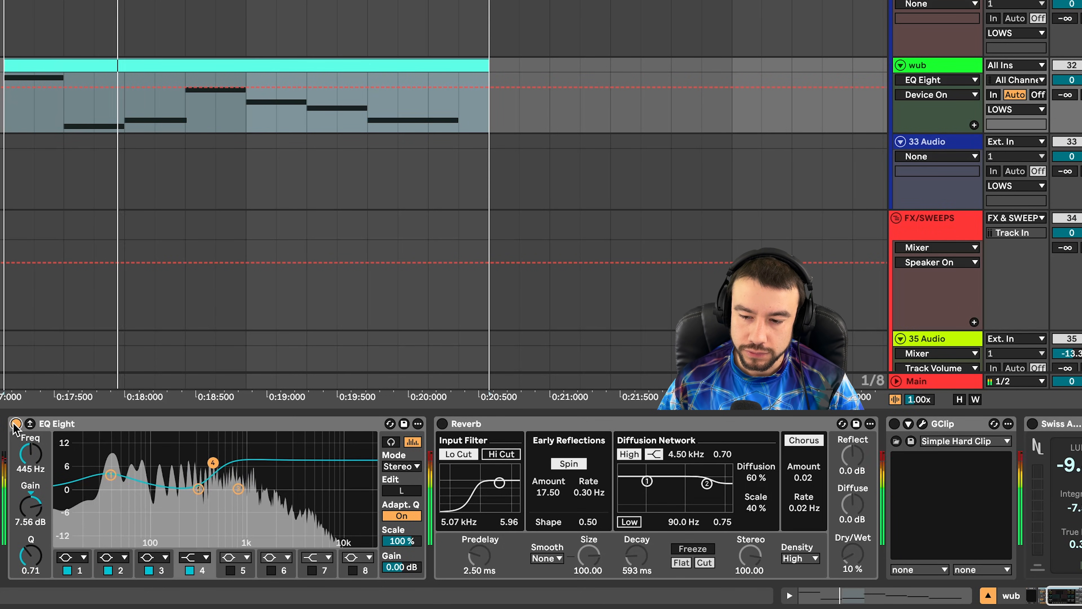
scroll(248, 557, right, 1)
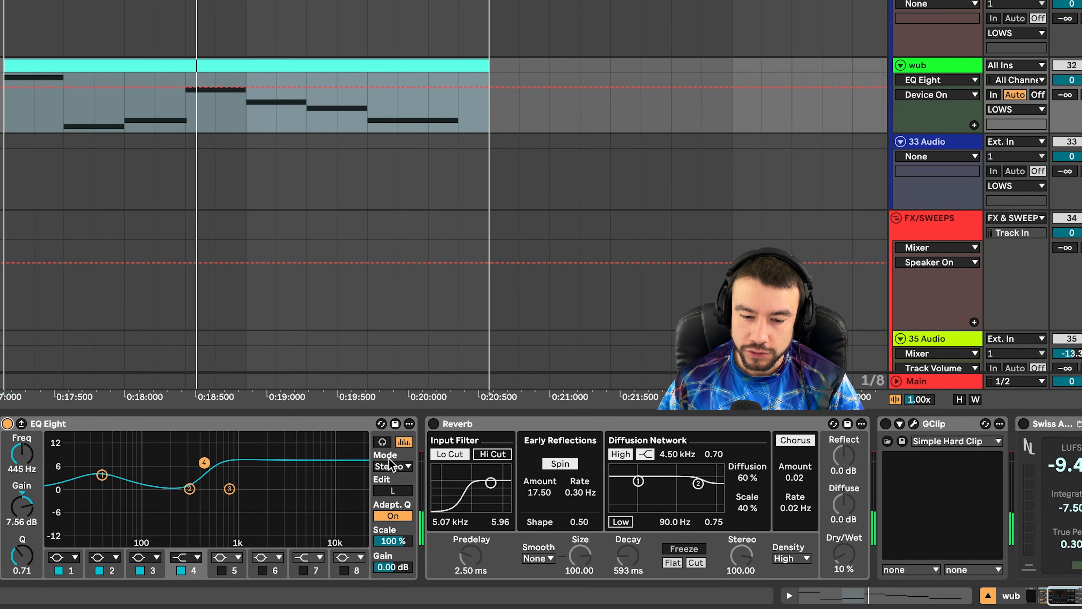
- Switch on Reverb at 68% dry/wet and GClip, then play the chain
click(469, 424)
click(434, 424)
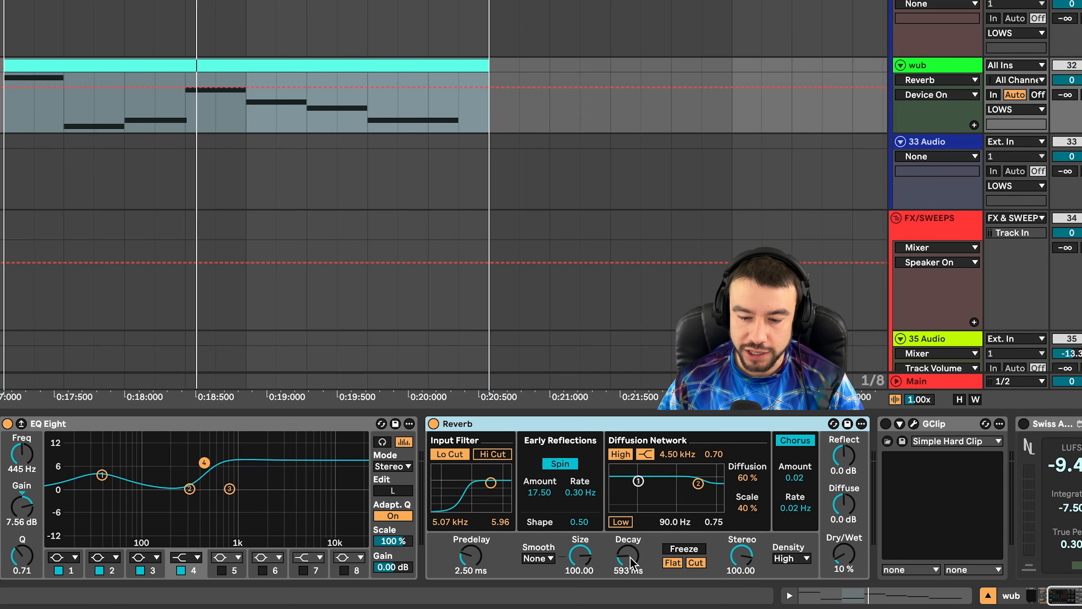
click(629, 569)
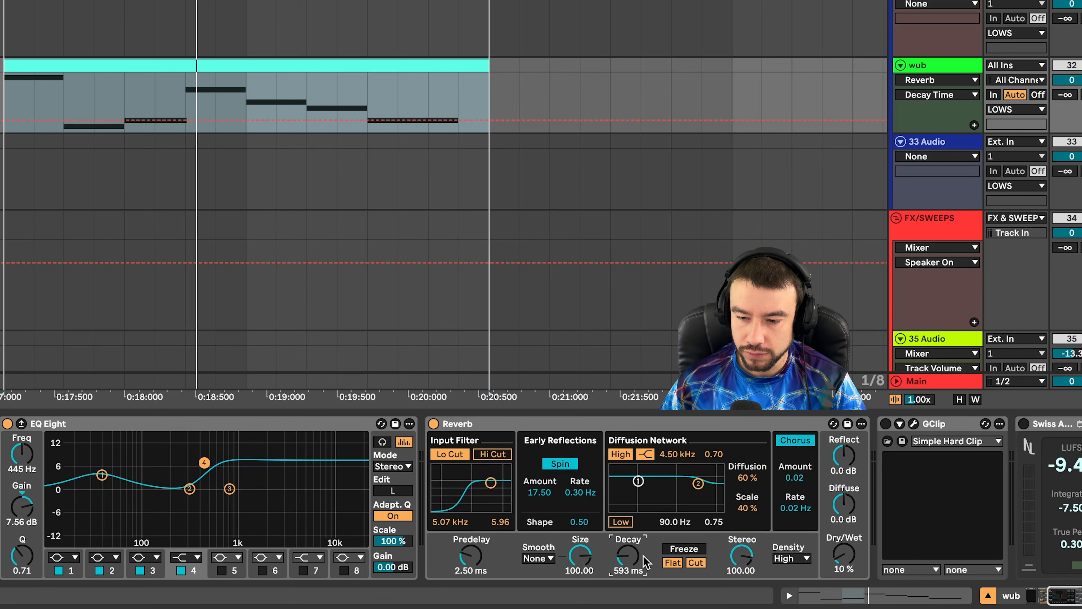
click(885, 424)
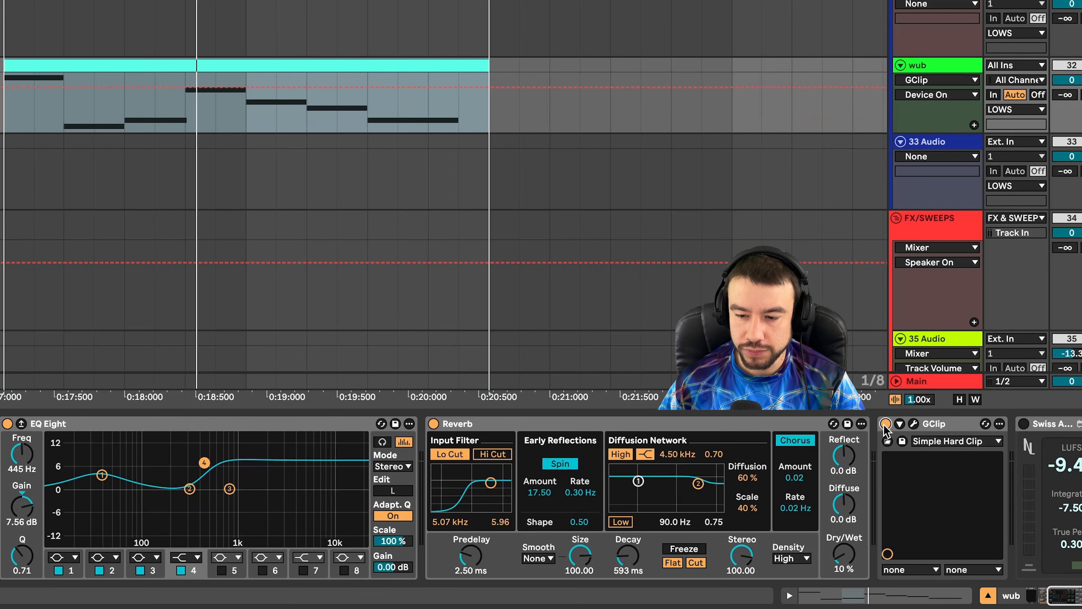
click(913, 424)
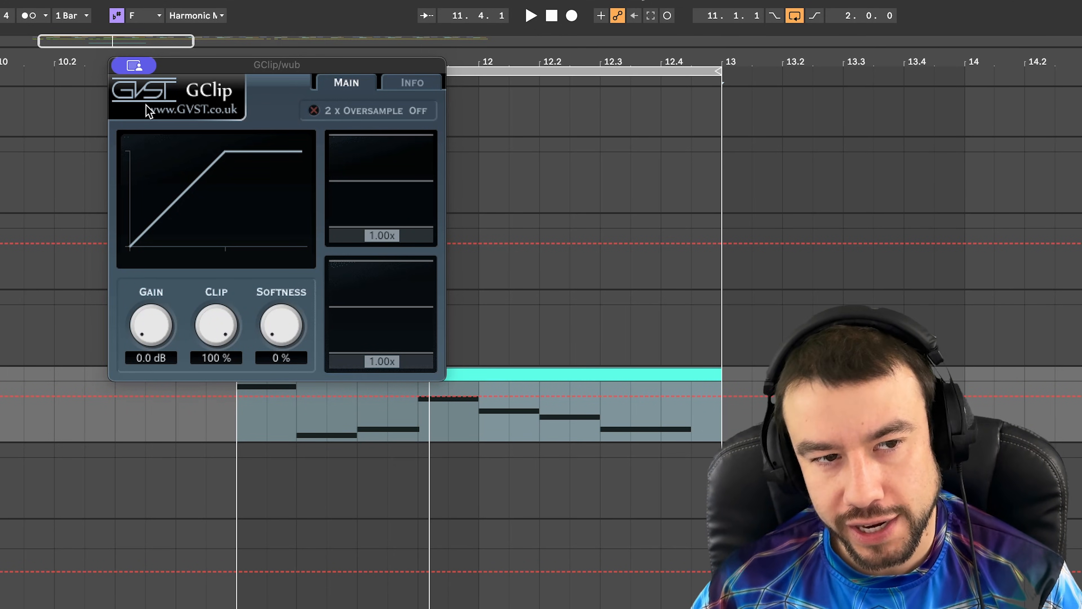
mouse_move(136, 64)
click(158, 97)
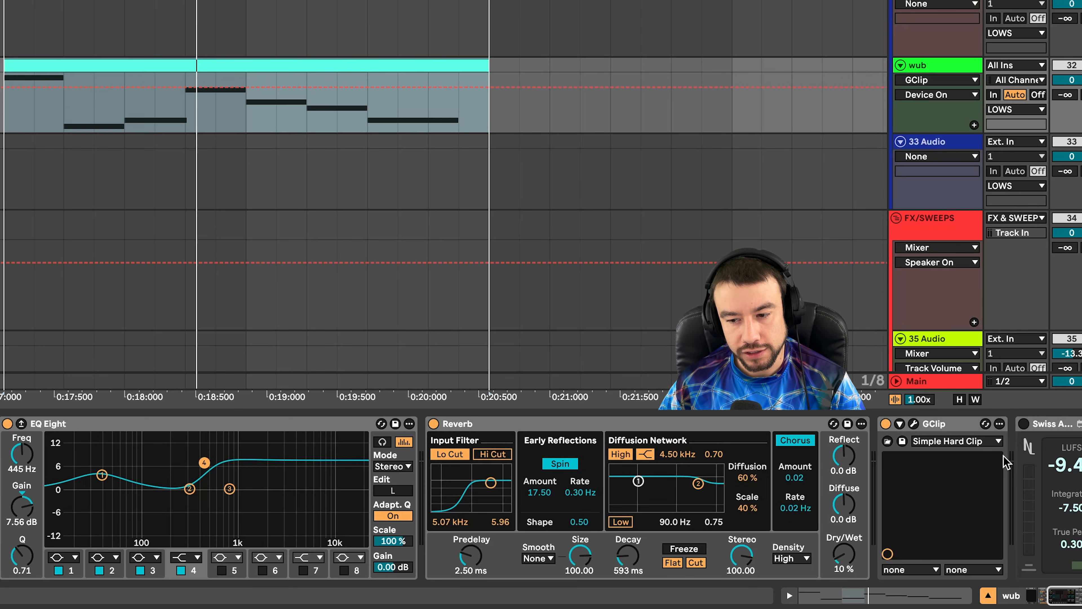
key(space)
scroll(518, 164, down, 1)
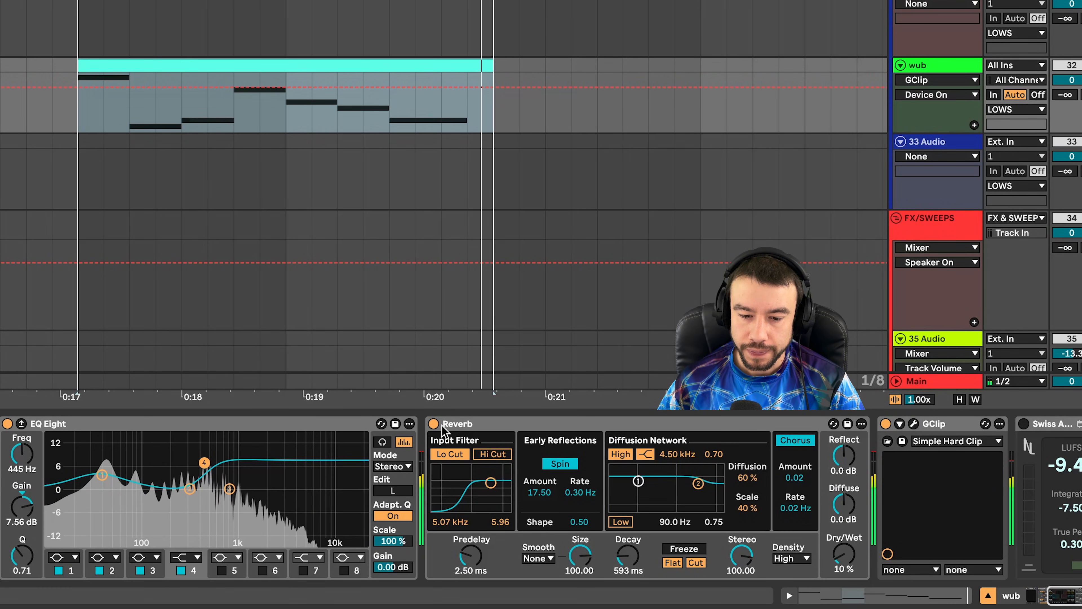
- Group the Reverb into an Audio Effect Rack, undoing the extra nested rack
click(494, 429)
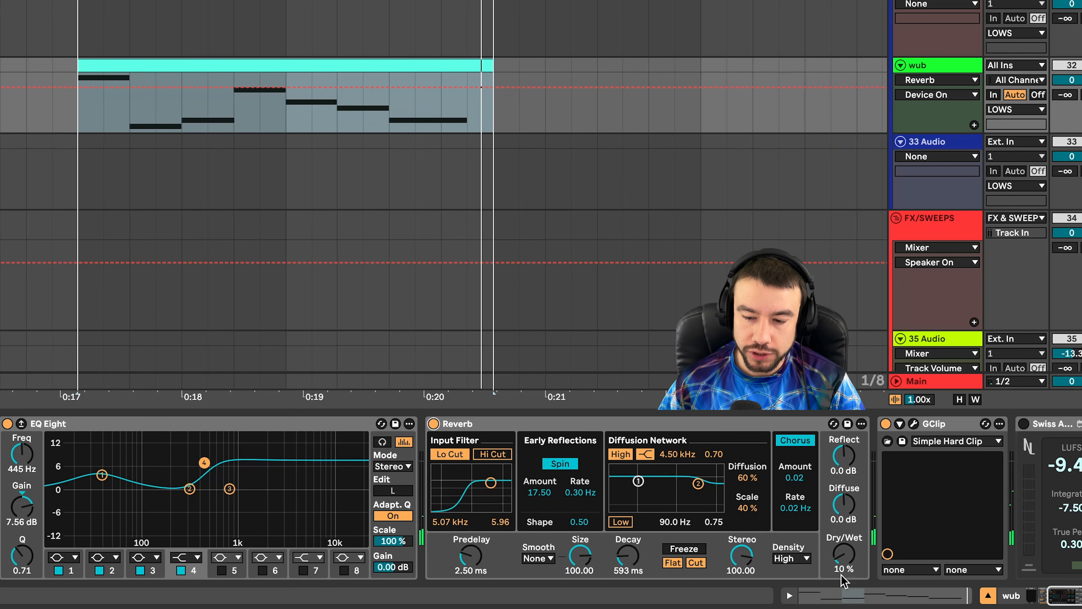
click(603, 425)
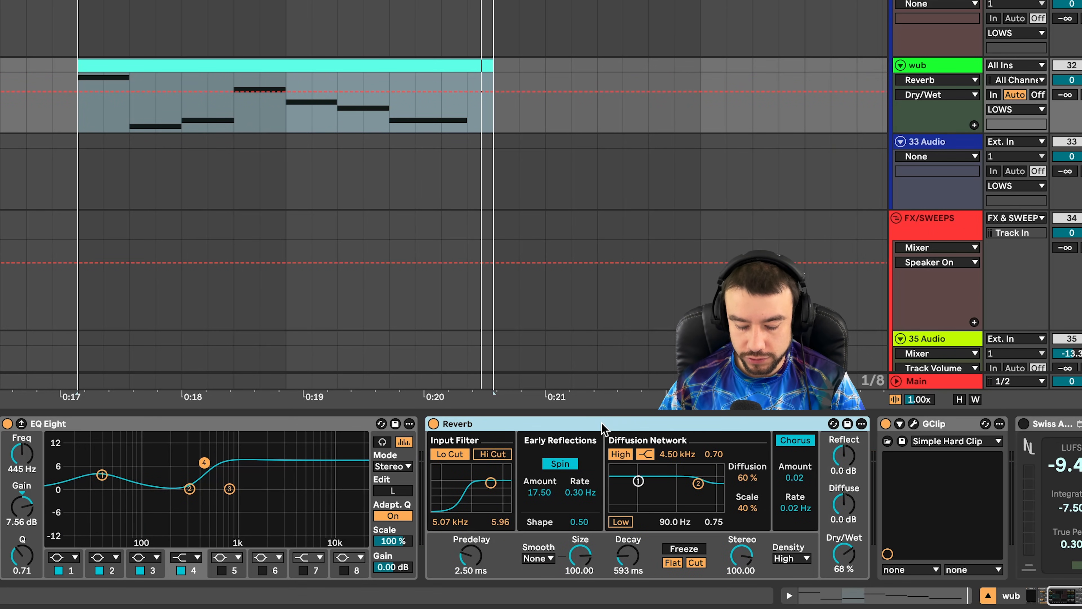
key(ctrl+g)
key(ctrl+g)
key(ctrl+z)
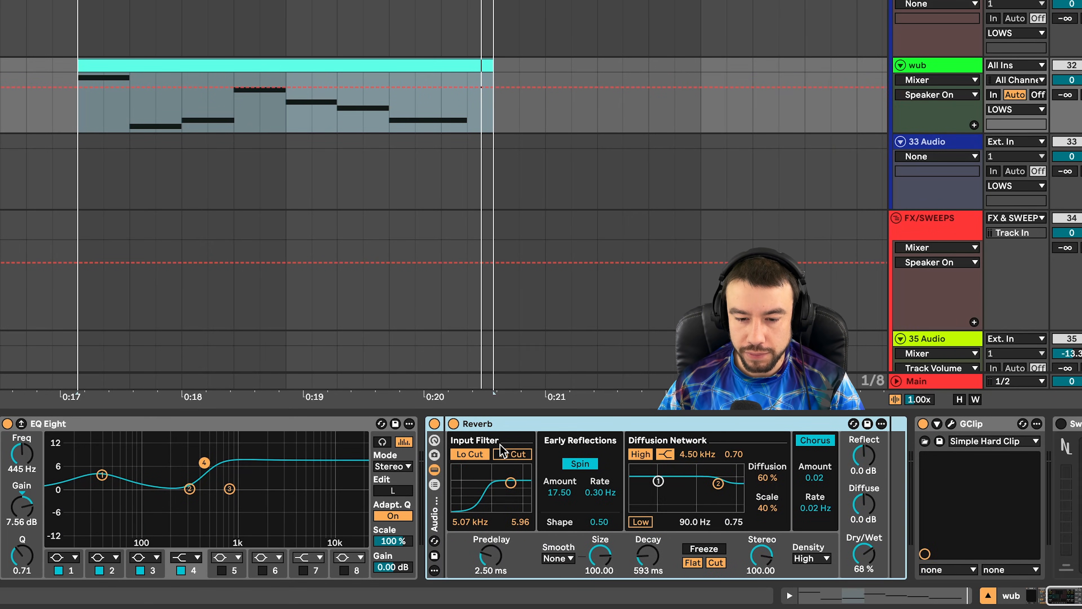
- Add an empty dry chain beside the Reverb chain in the rack
click(489, 428)
click(441, 500)
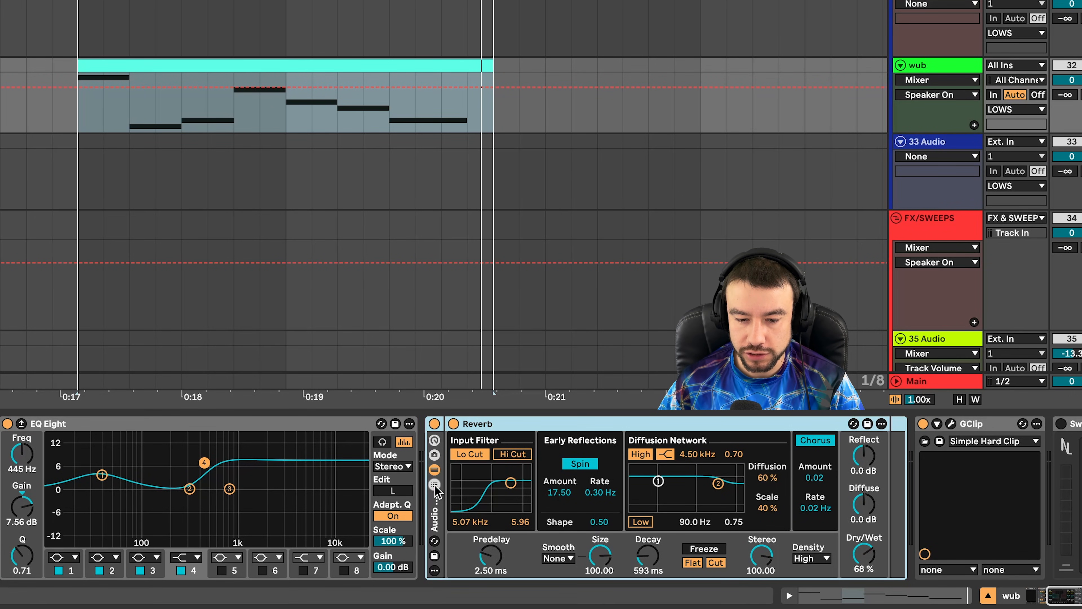
click(435, 485)
right_click(480, 498)
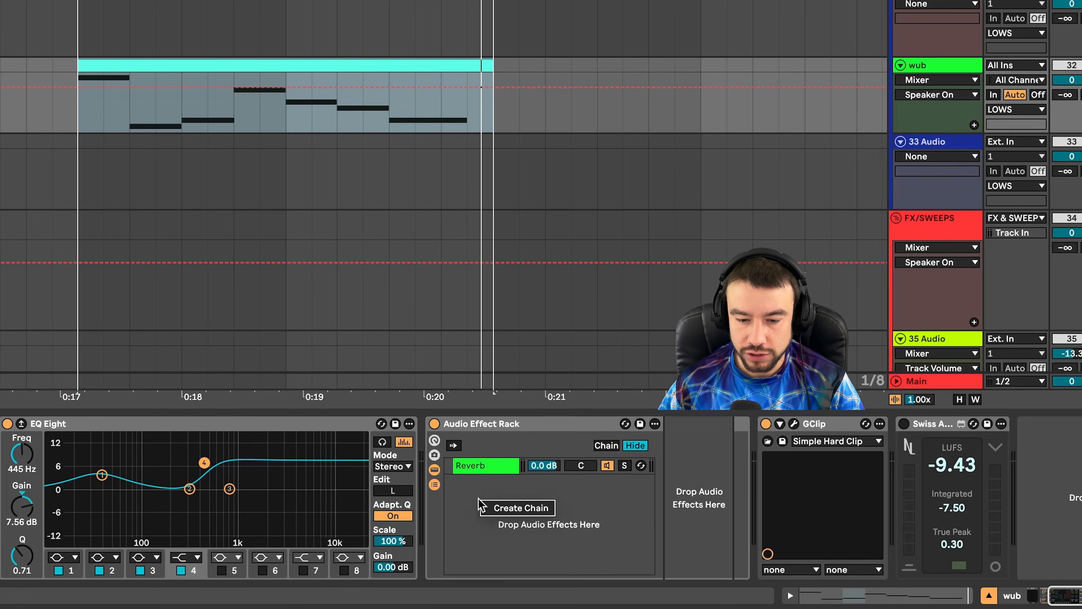
click(519, 508)
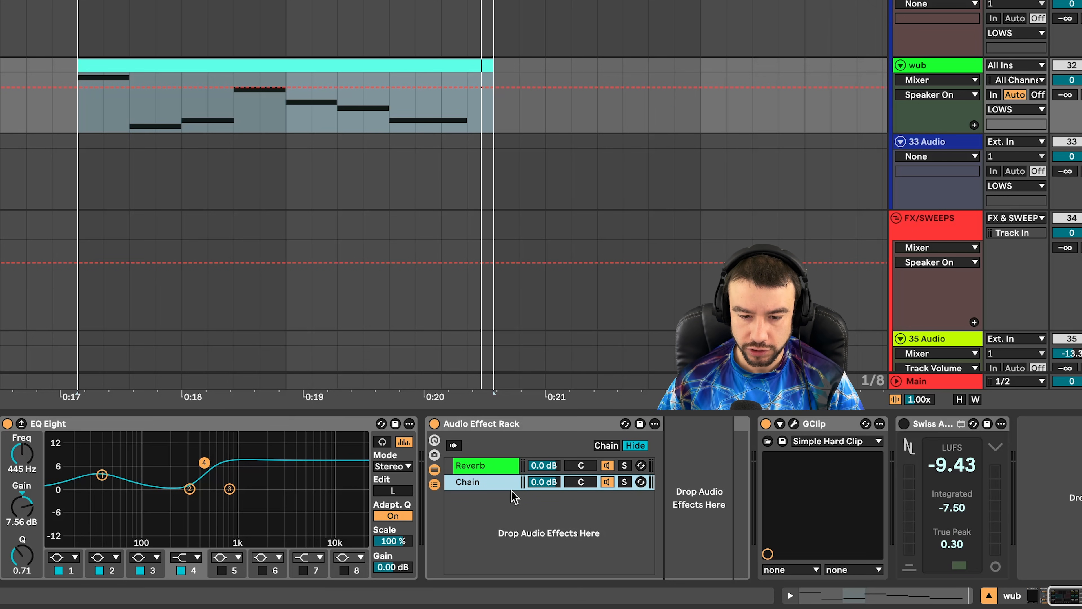
- Solo-audition both chains and lower the Reverb chain volume to about -10.6 dB
click(486, 465)
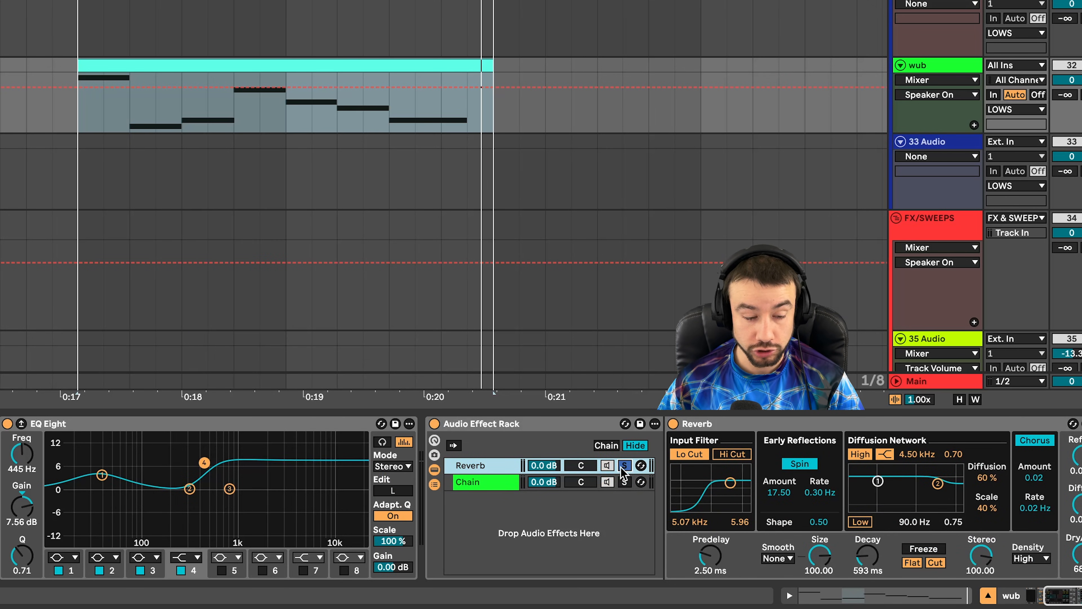
click(624, 465)
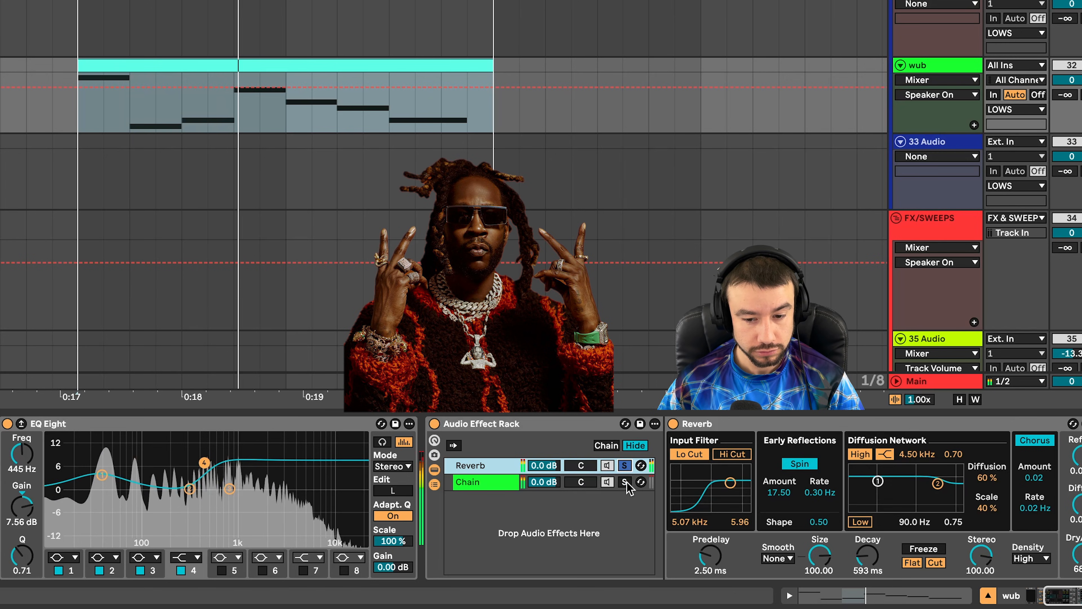
click(625, 482)
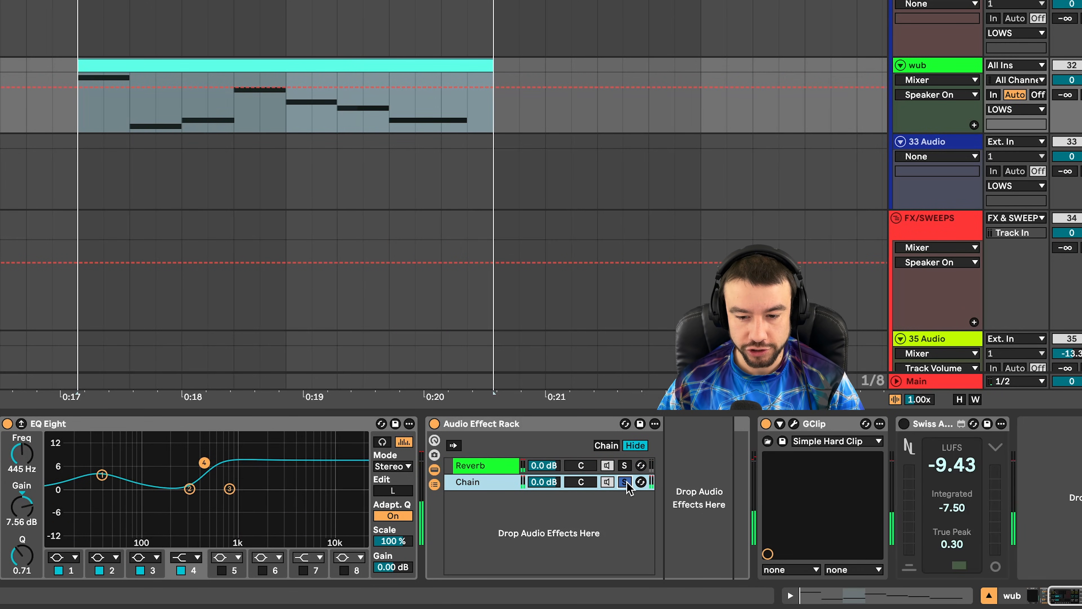
click(625, 482)
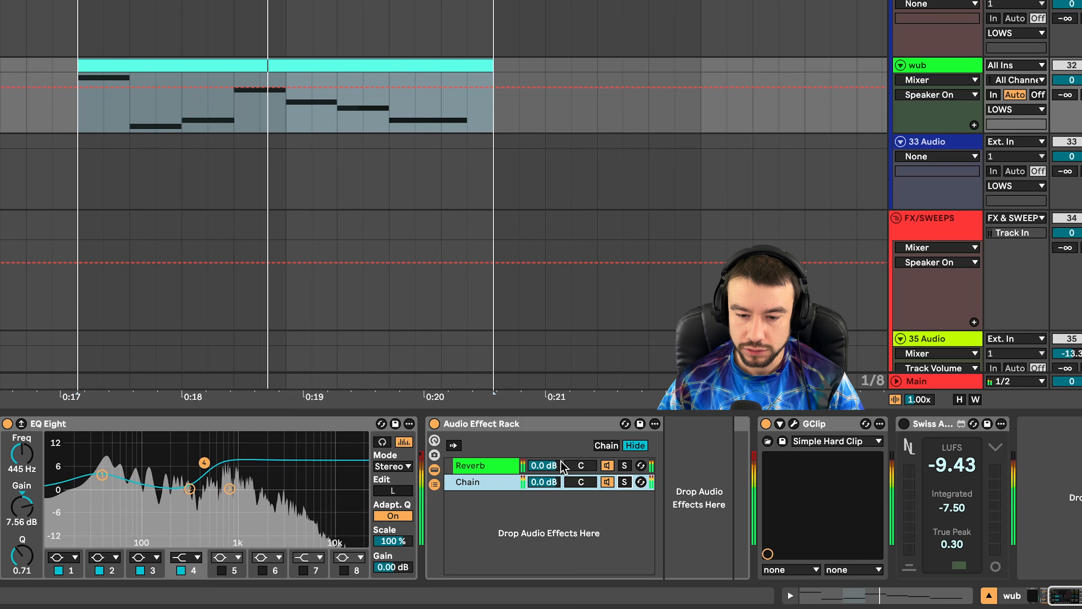
key(space)
mouse_move(547, 465)
mouse_down()
mouse_move(547, 485)
mouse_move(547, 462)
mouse_up()
key(space)
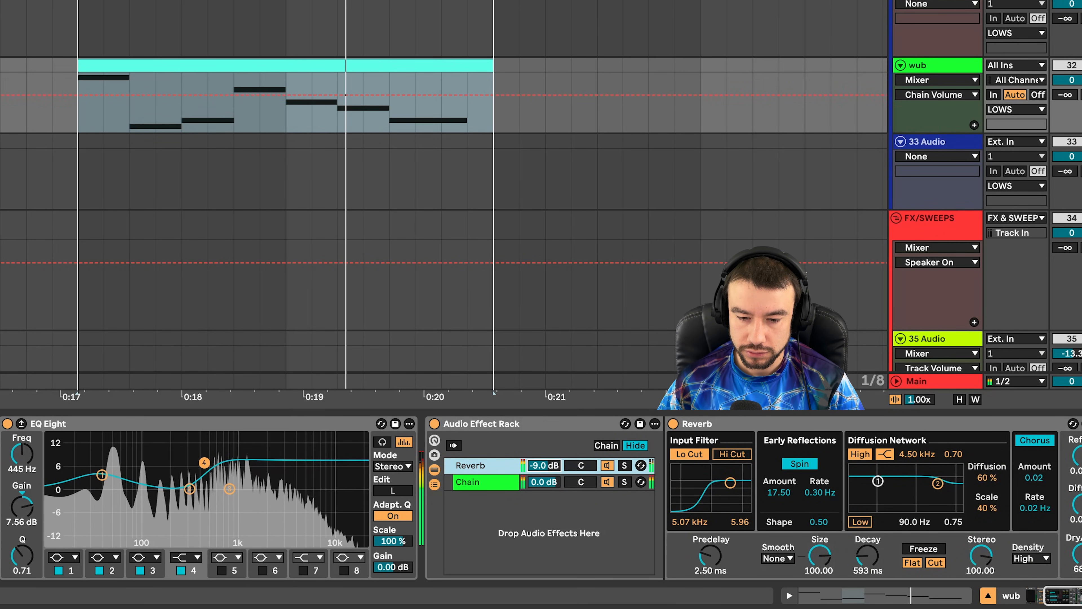
key(space)
- Search the library for 'eq' and pick EQ Eight
key(super+f)
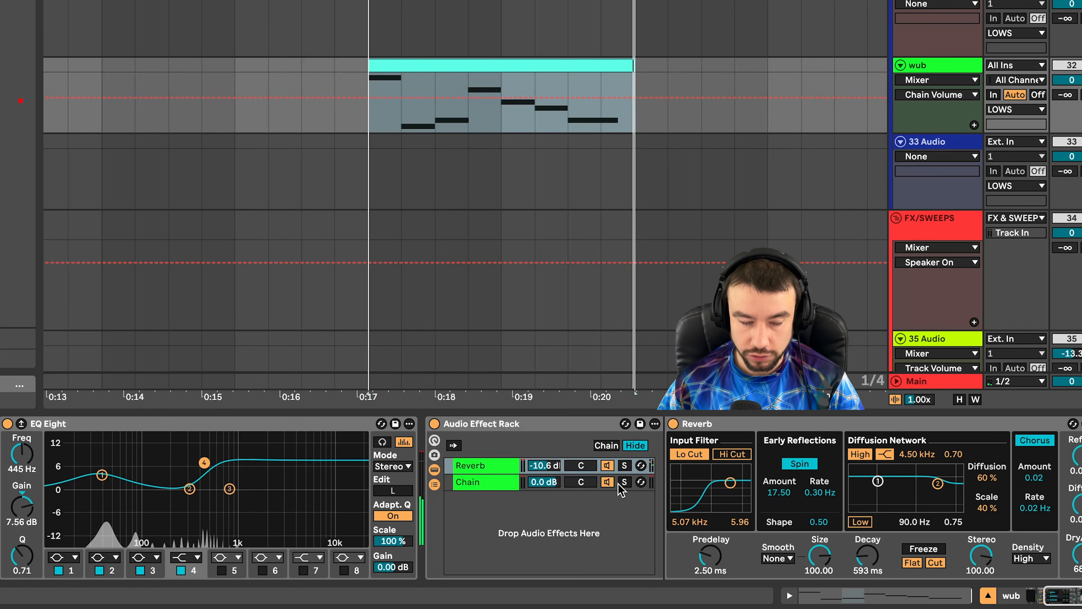
text(eq)
click(312, 110)
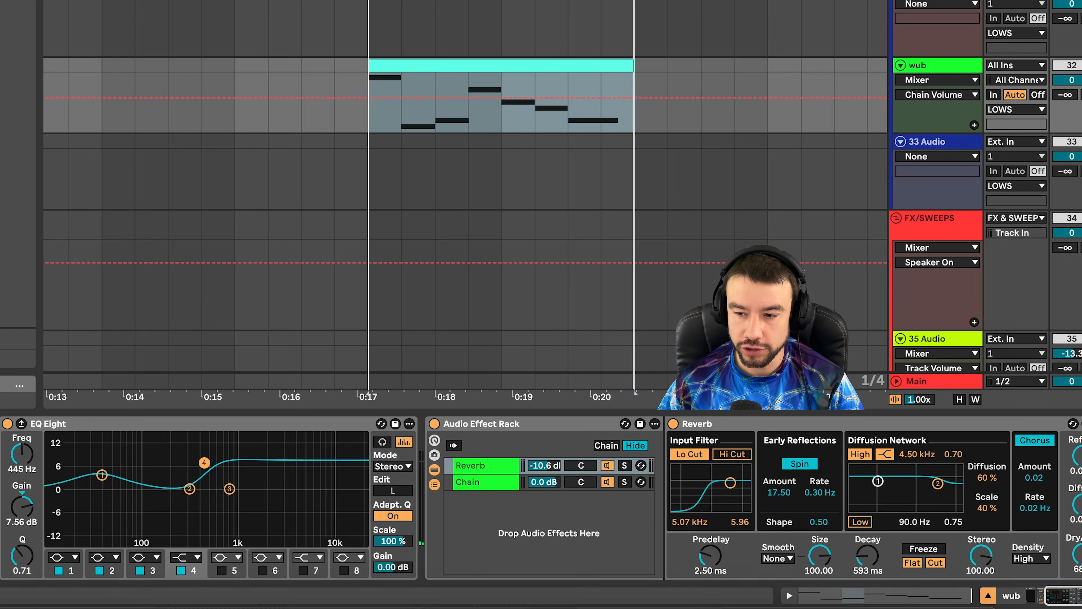
- Add EQ Eight after the Reverb with a 48 dB low cut at about 178 Hz
key(Return)
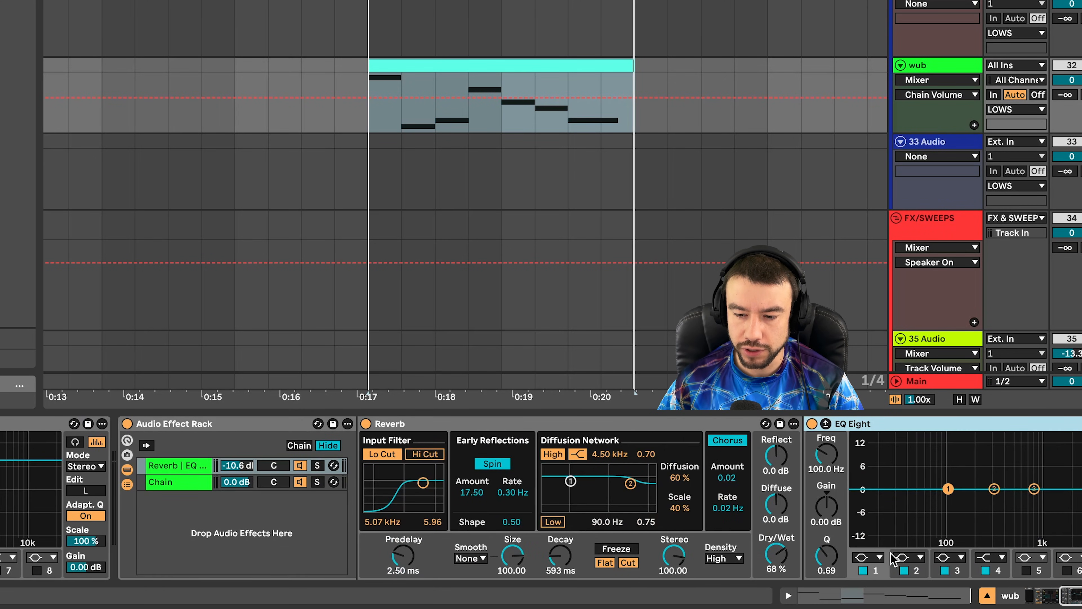
click(880, 557)
click(869, 452)
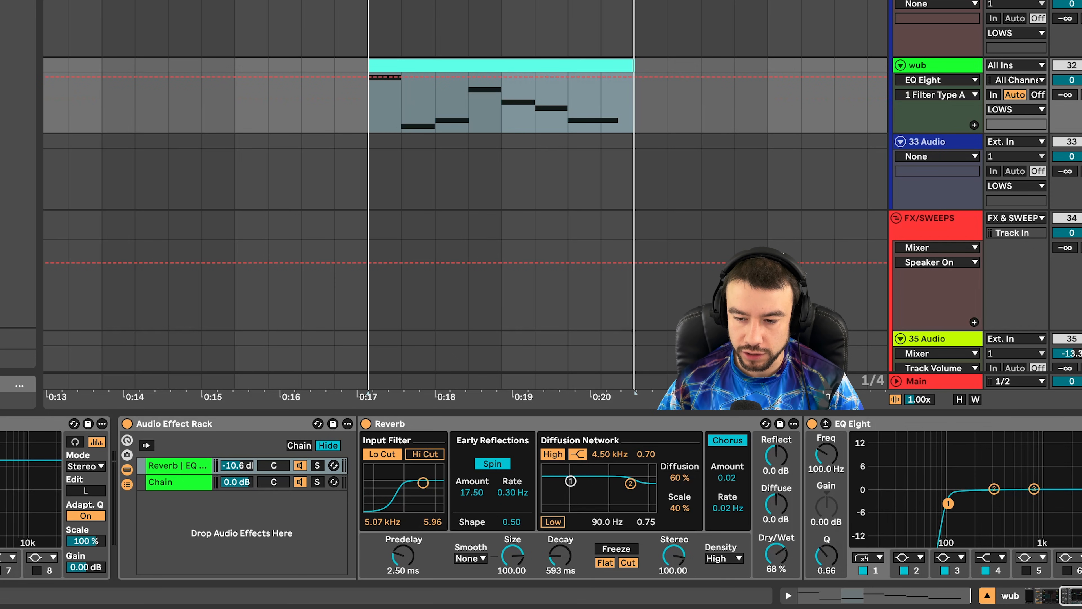
drag(948, 503, 968, 502)
- Set the Reverb chain volume to -11.2 dB during playback and collapse the rack
scroll(693, 513, right, 3)
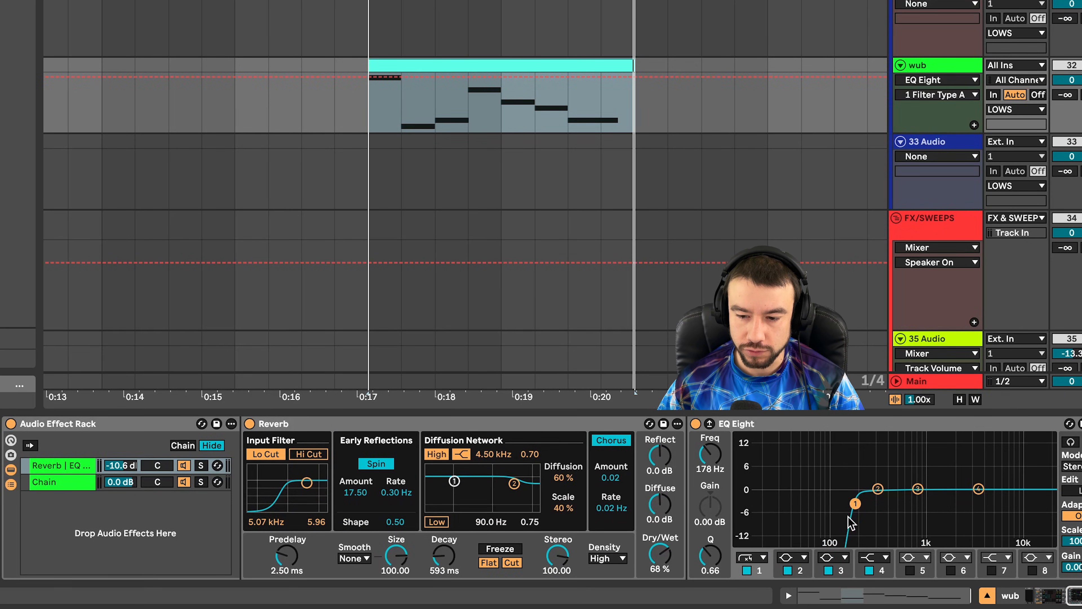
scroll(849, 517, right, 4)
key(space)
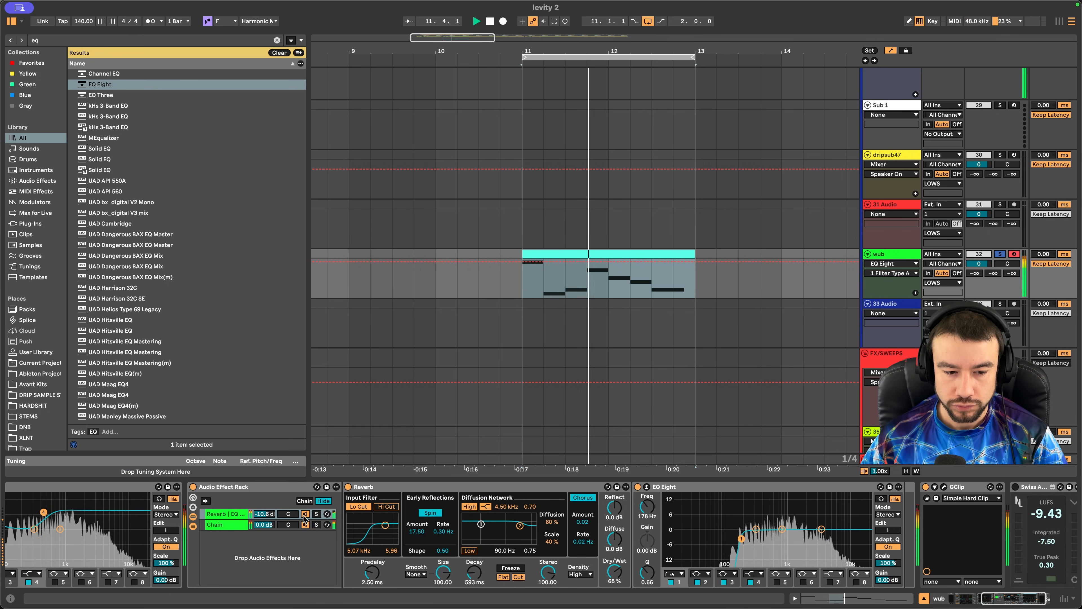
drag(266, 514, 267, 517)
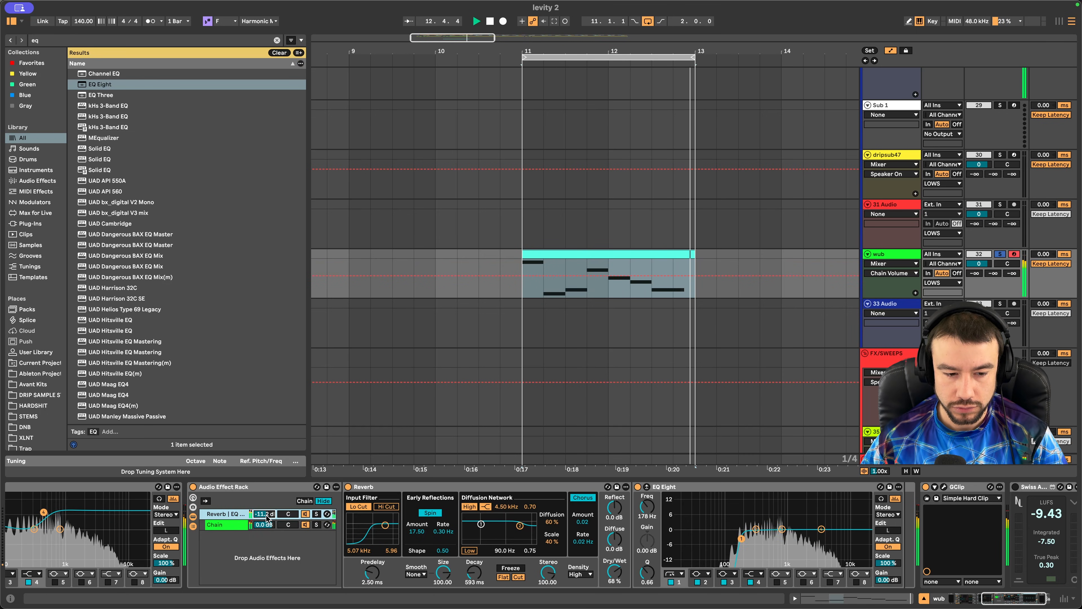
double_click(199, 487)
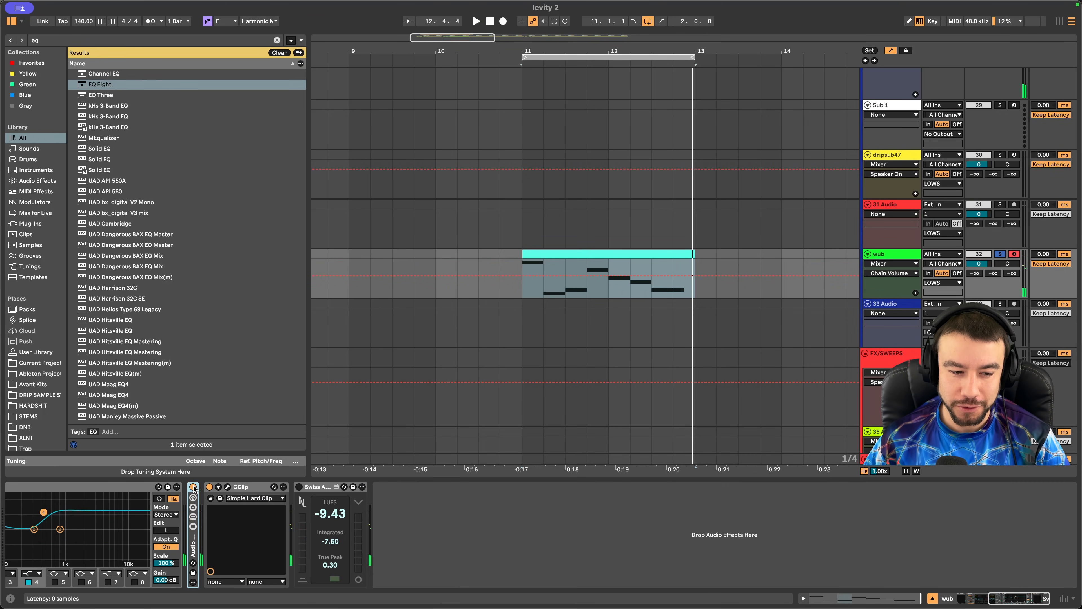